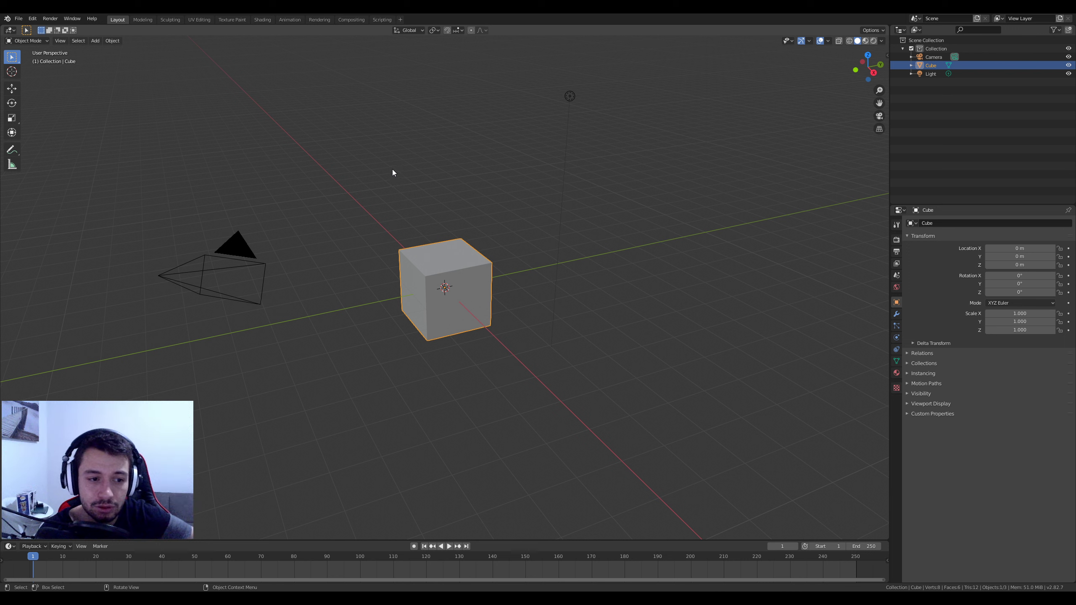
Select the camera, the cube and the light one after another in the scene
click(236, 244)
click(422, 246)
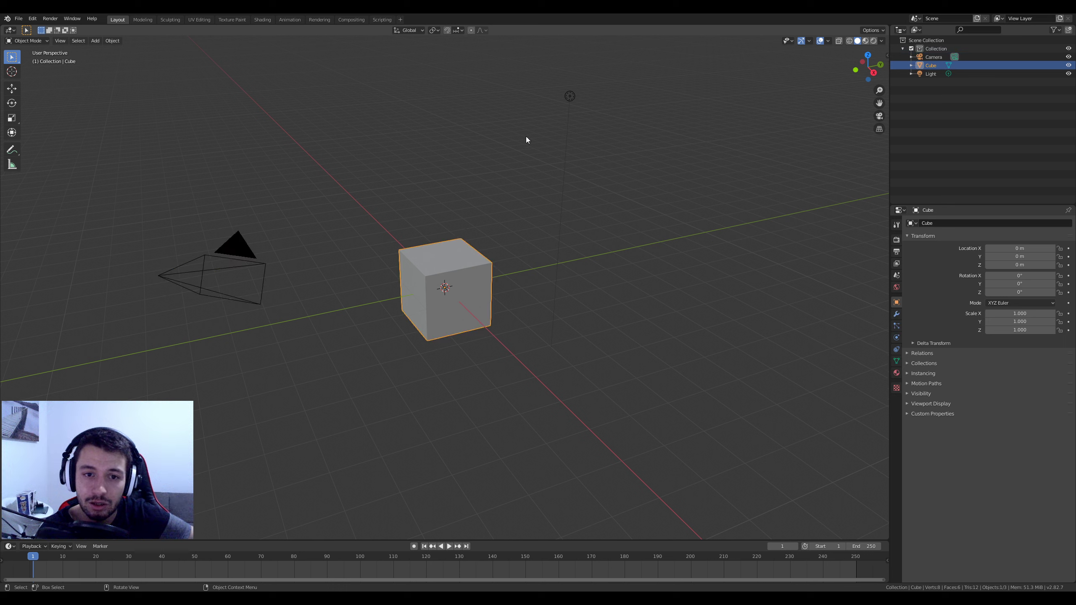
click(570, 98)
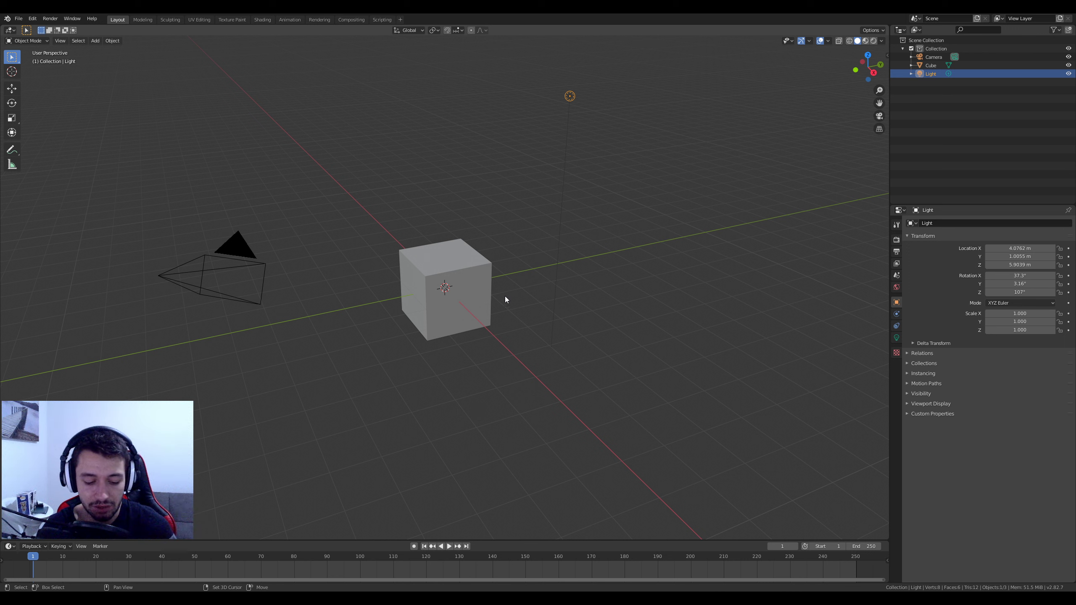
Add a UV sphere mesh to the scene
key(shift+a)
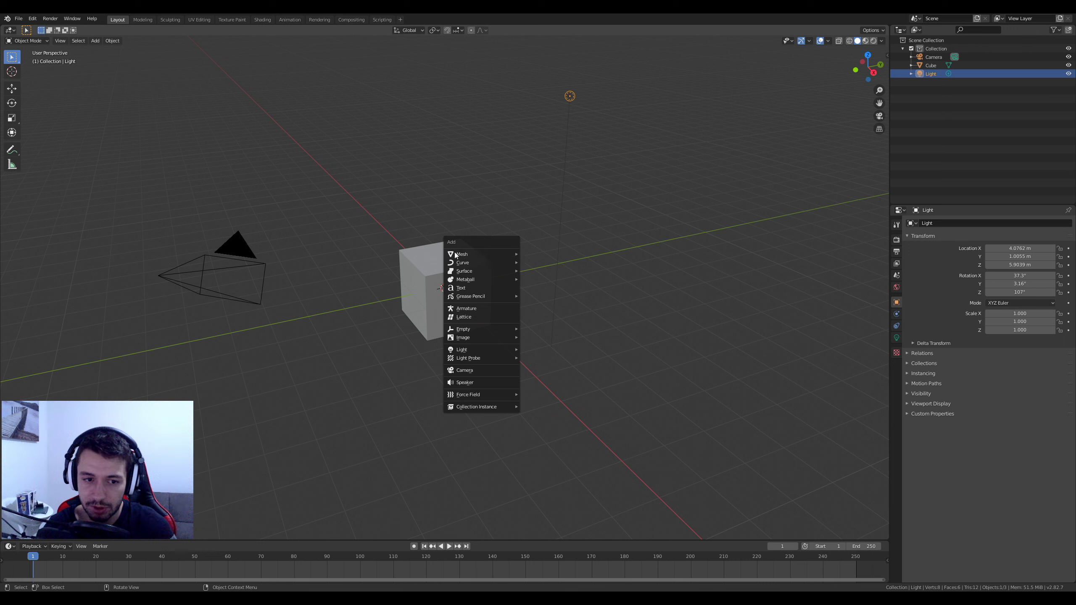
mouse_move(479, 254)
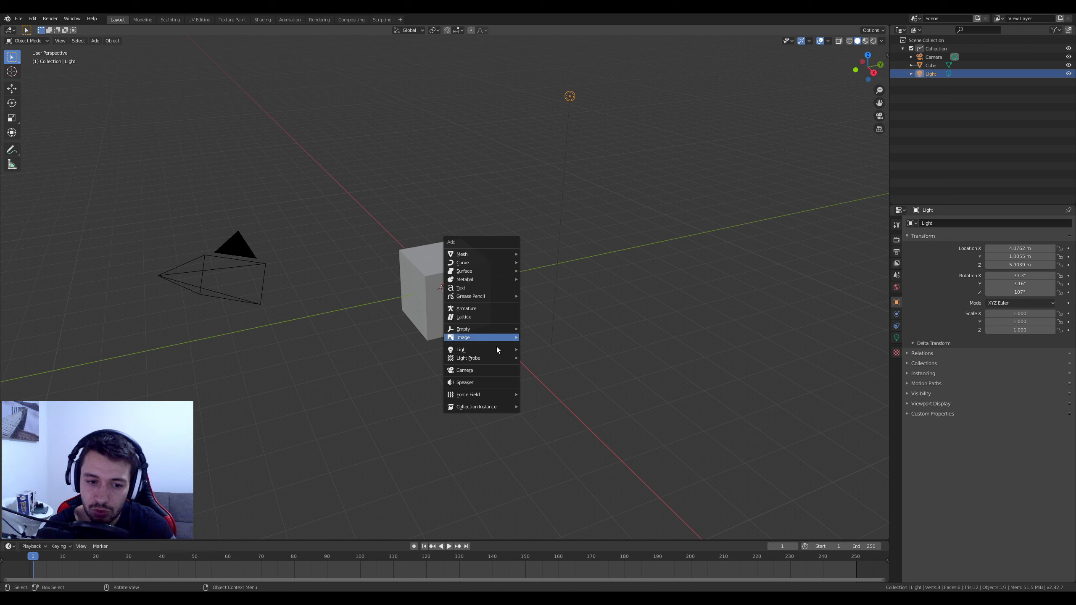
mouse_move(491, 358)
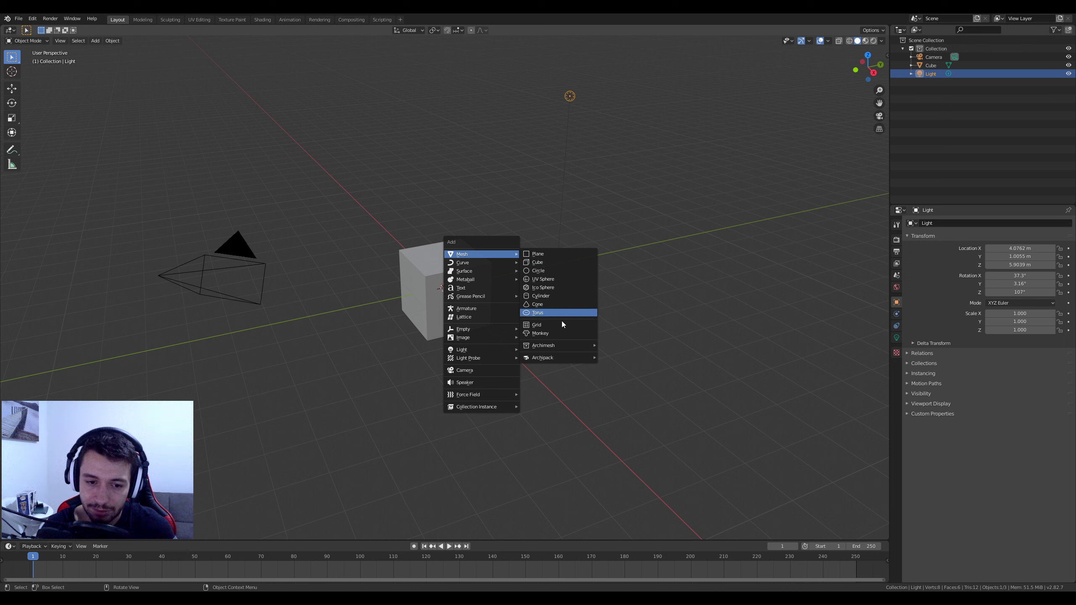
mouse_move(549, 346)
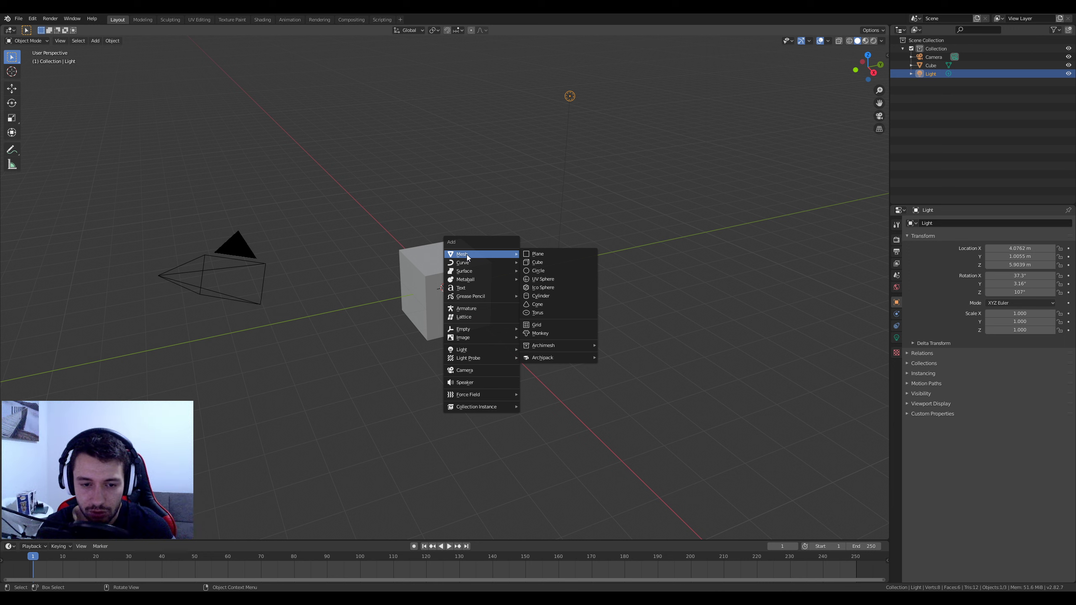
click(565, 280)
Delete the default cube that encloses the new sphere
middle_drag(568, 293, 488, 337)
click(495, 258)
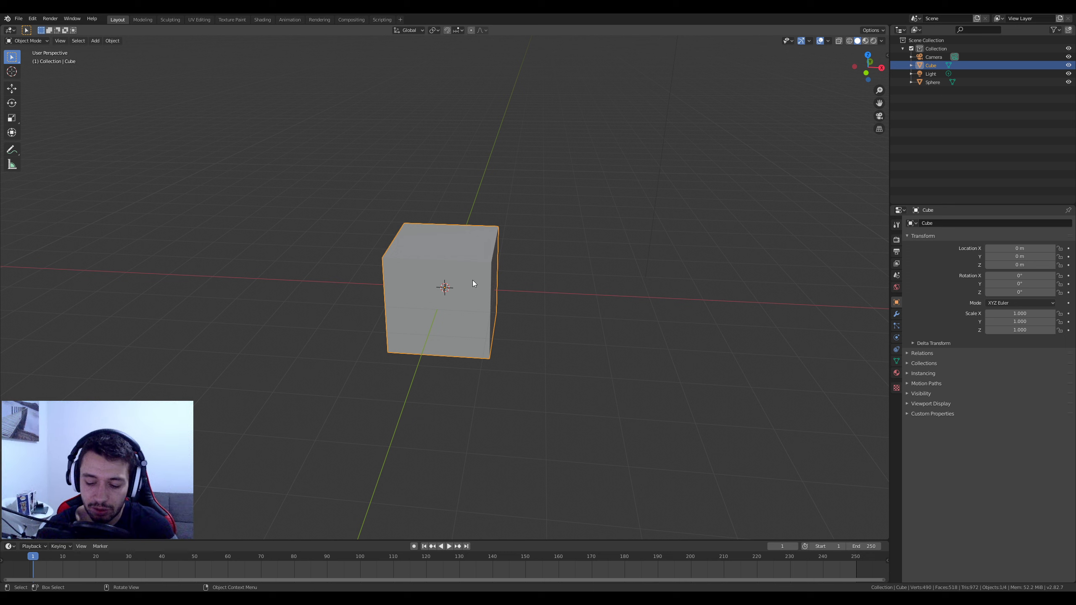
key(Delete)
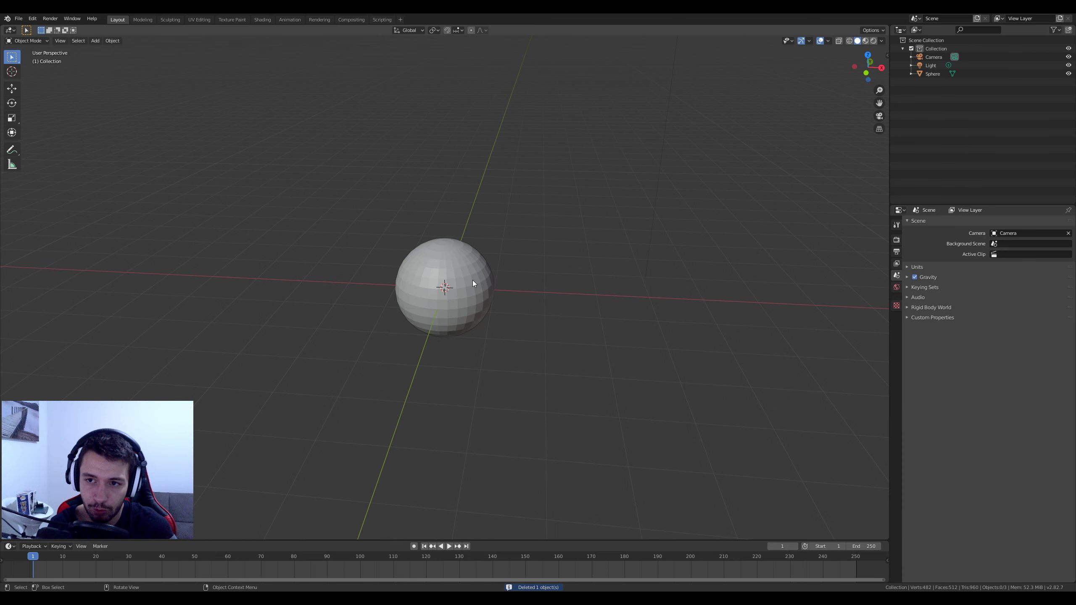
Select the UV sphere and set its shading to Shade Smooth
scroll(472, 280, up, 4)
click(472, 271)
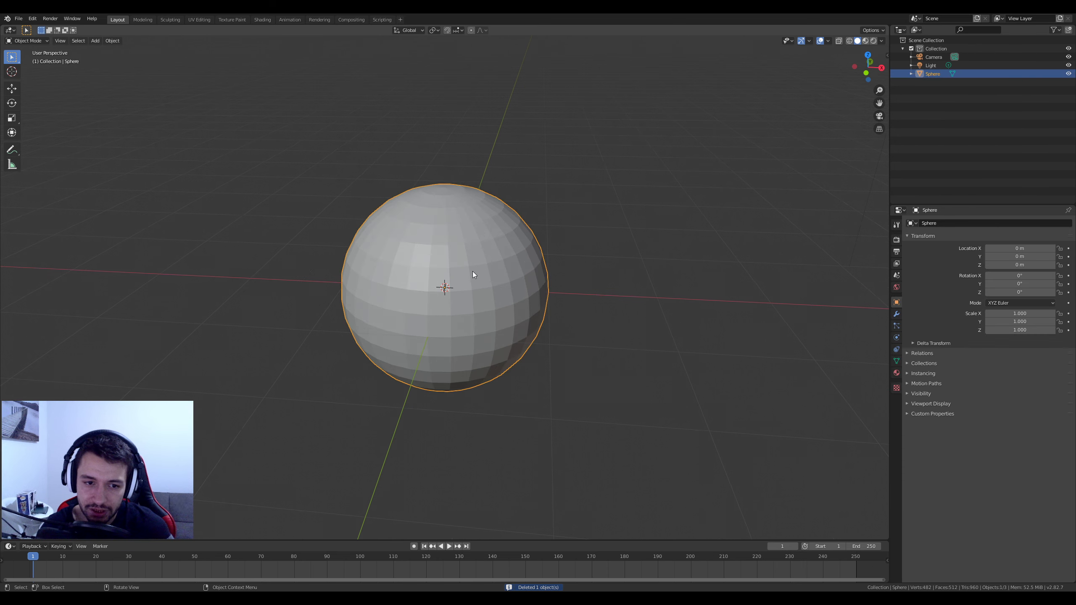
middle_drag(493, 354, 631, 367)
scroll(630, 359, up, 3)
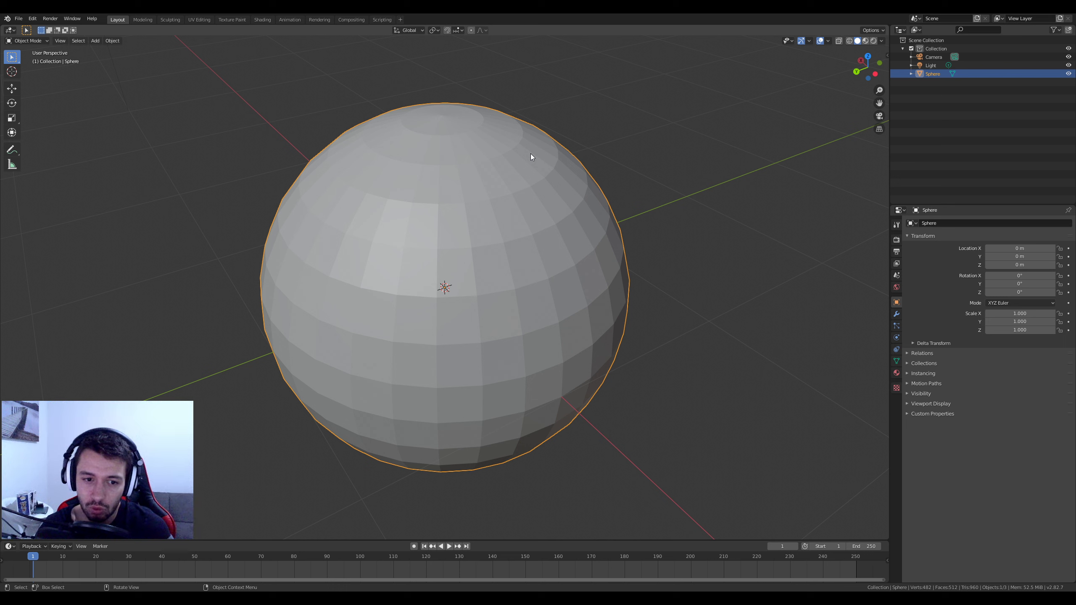
mouse_move(471, 302)
middle_down()
mouse_move(520, 350)
mouse_move(498, 224)
middle_up()
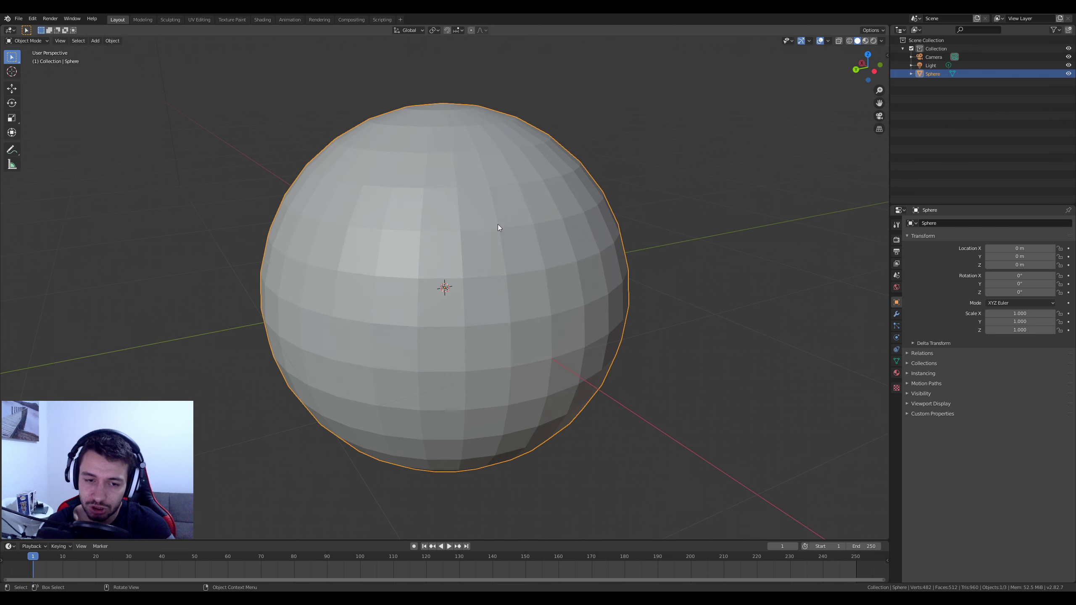
right_click(521, 210)
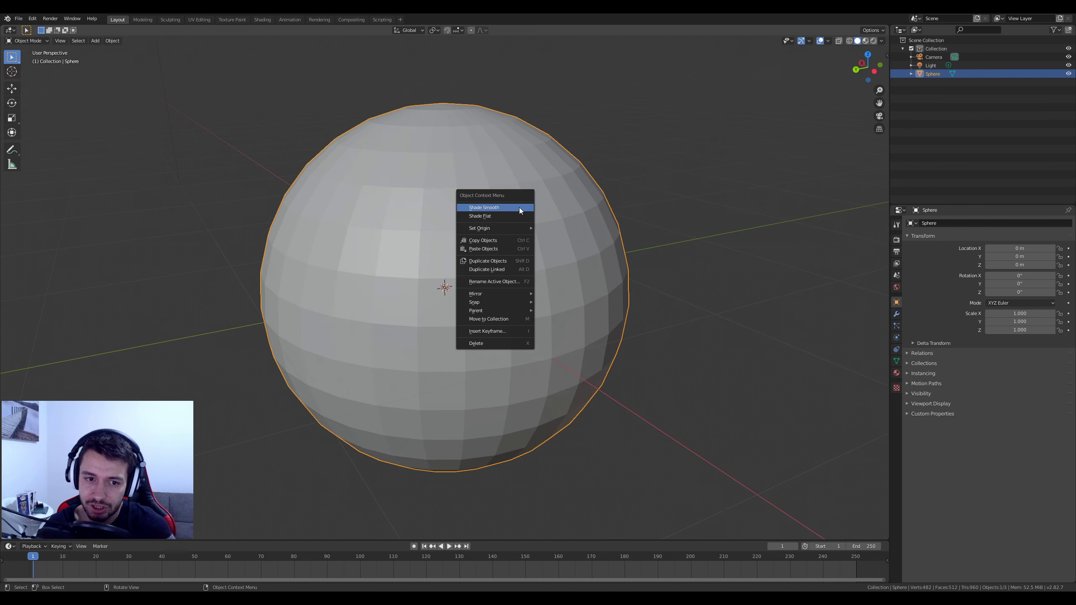
click(520, 208)
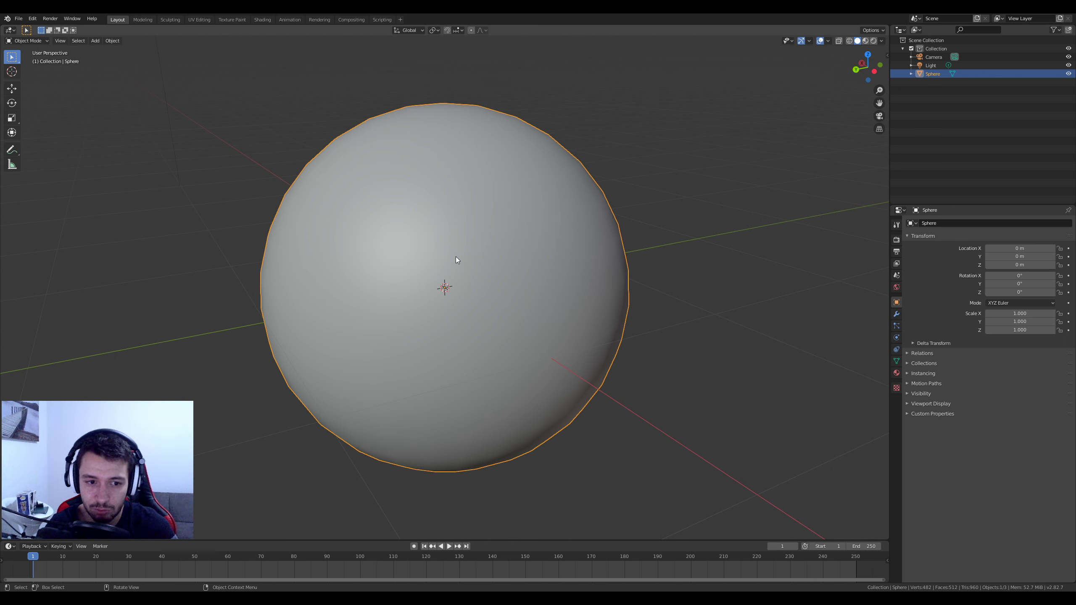
Examine the sphere's surface and outline from several angles and distances
middle_drag(444, 252, 453, 340)
scroll(460, 335, up, 2)
scroll(460, 335, down, 2)
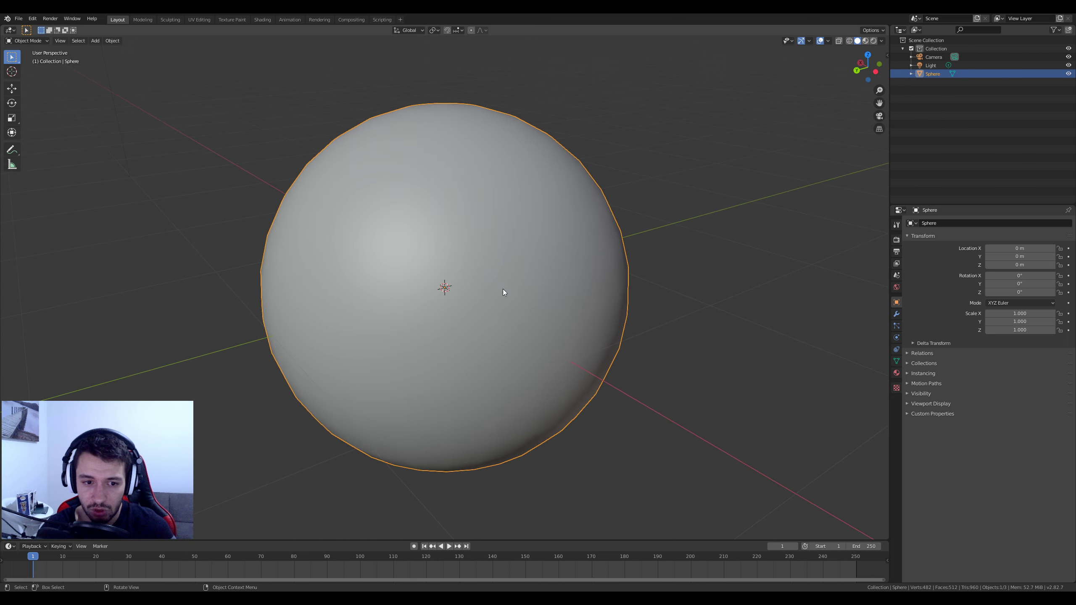
scroll(514, 285, down, 4)
middle_drag(506, 408, 518, 306)
scroll(510, 332, down, 2)
scroll(505, 310, up, 3)
scroll(517, 333, down, 4)
mouse_move(518, 352)
middle_down()
mouse_move(489, 311)
mouse_move(498, 350)
middle_up()
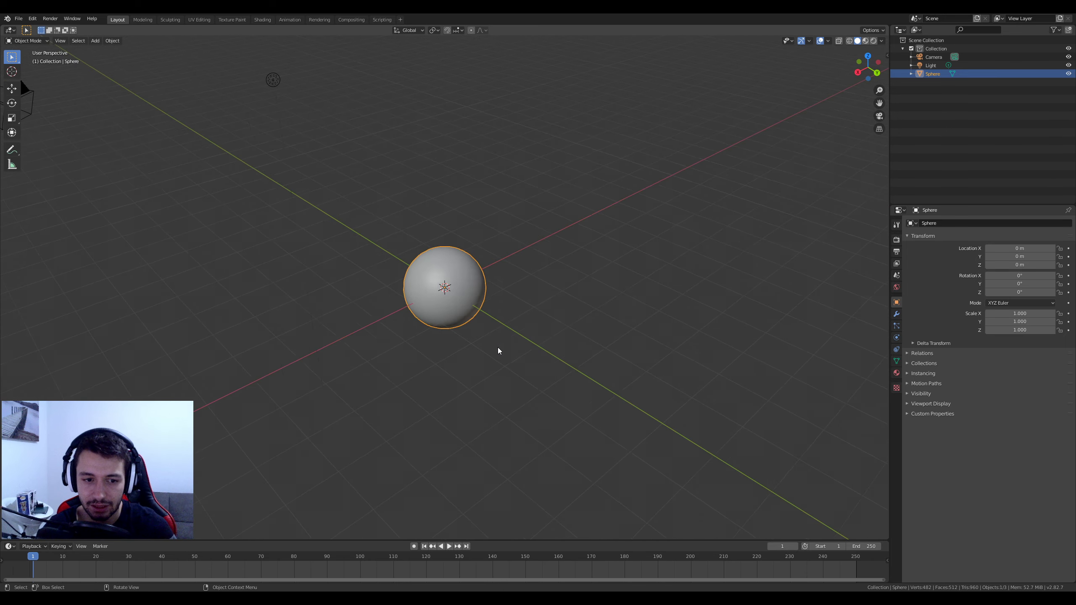
scroll(497, 353, down, 3)
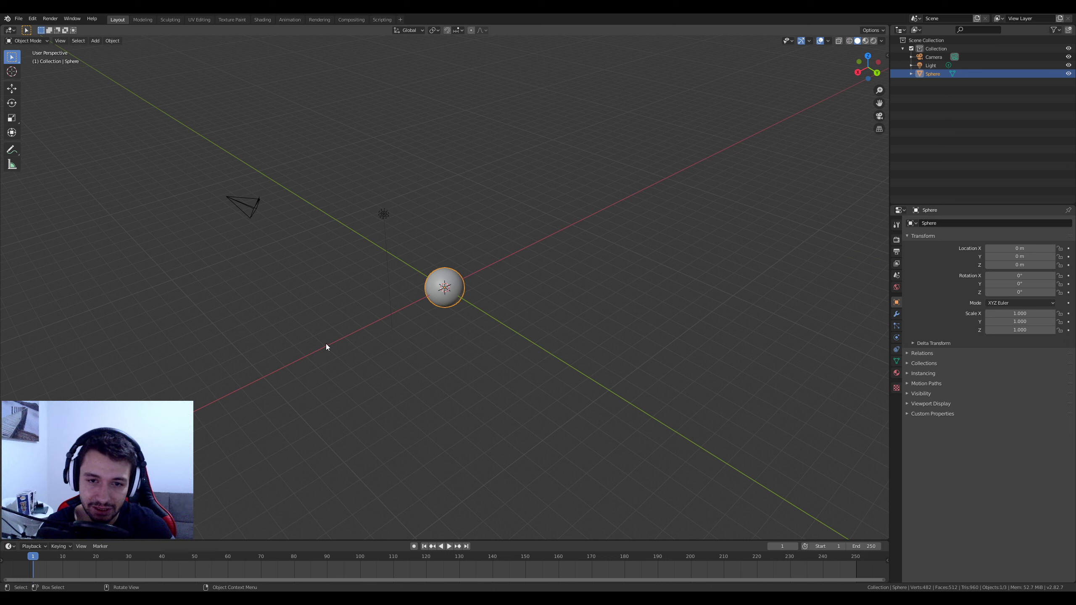
Enable the Move, Rotate and Scale object gizmos and return to the Select Box tool
click(12, 89)
scroll(477, 314, up, 5)
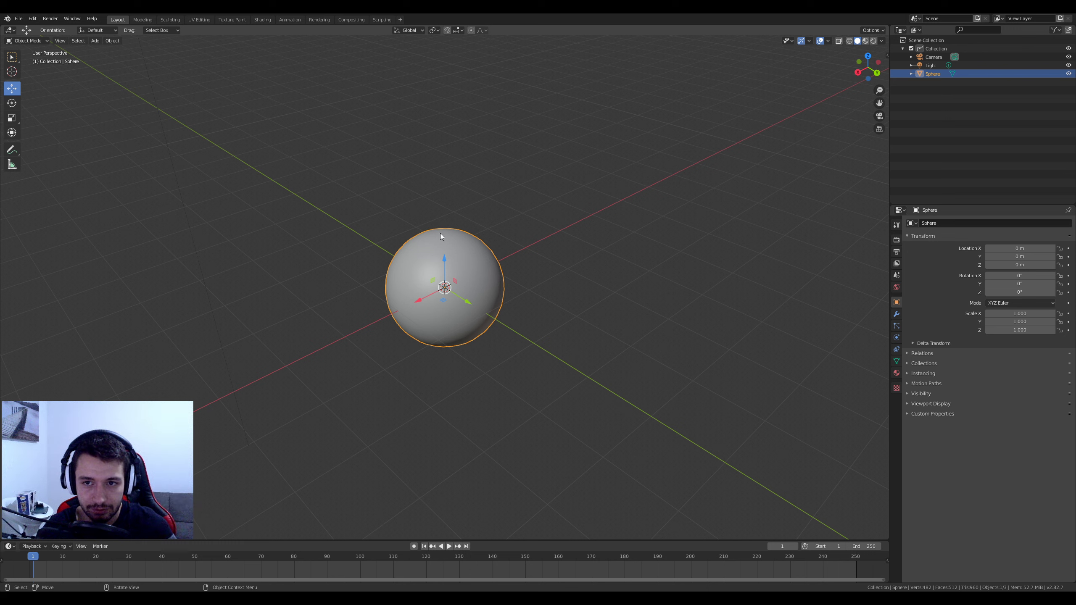
click(828, 41)
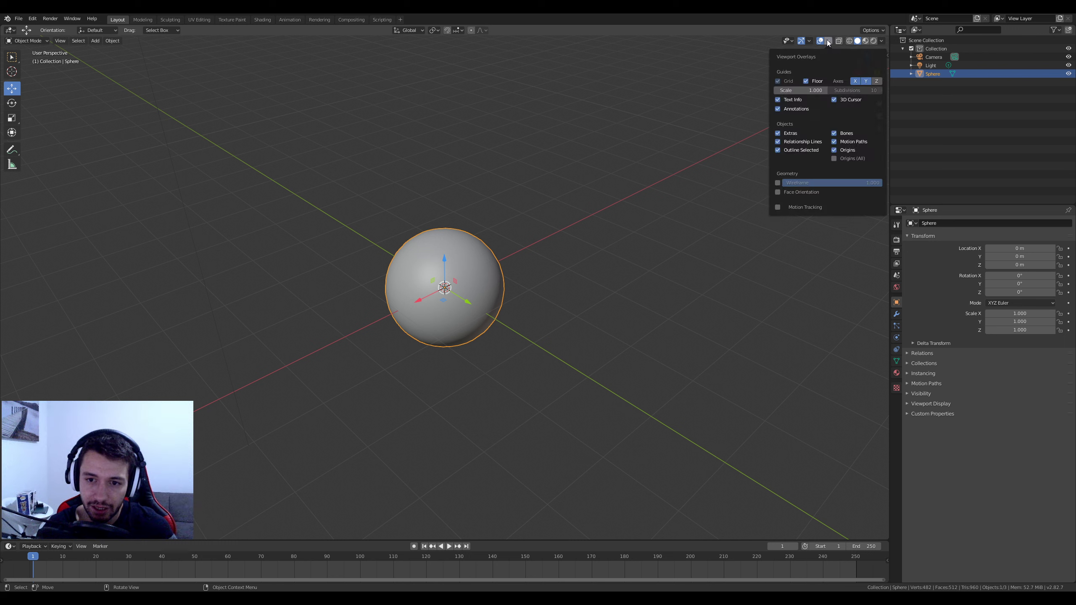
click(809, 42)
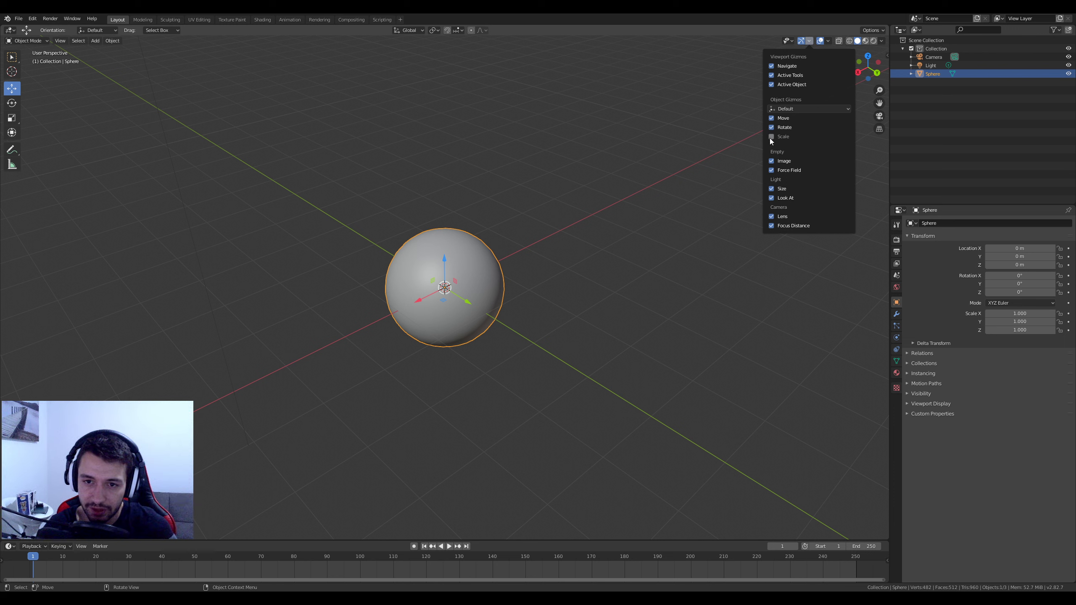
click(12, 56)
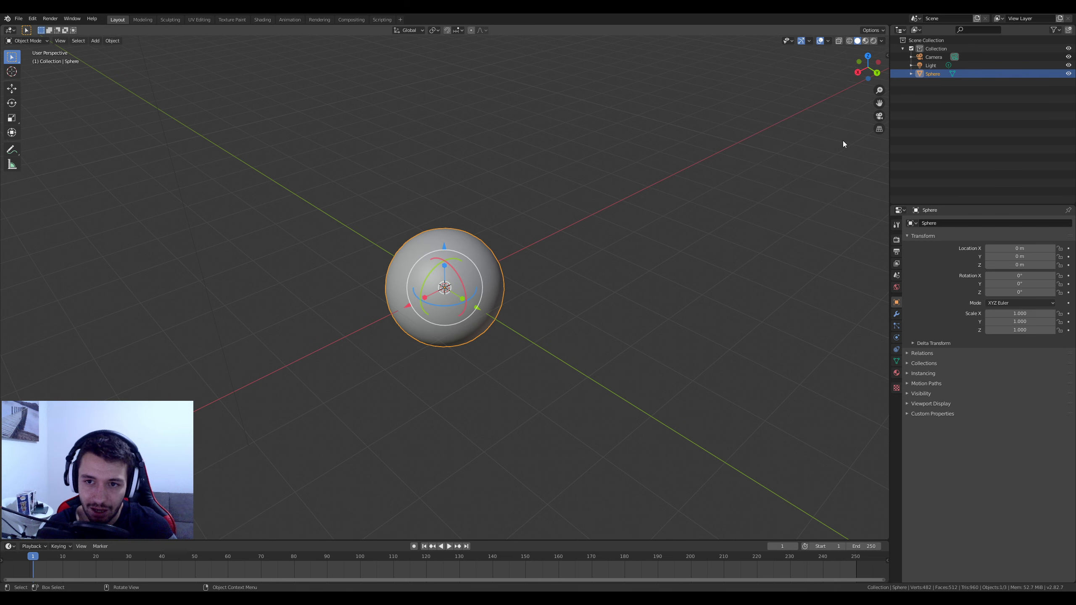
Transform the sphere with its gizmos: Y location about 0.73 m, Y scale about 1.56, plus a rotation about X
middle_drag(161, 156, 587, 350)
scroll(560, 365, up, 3)
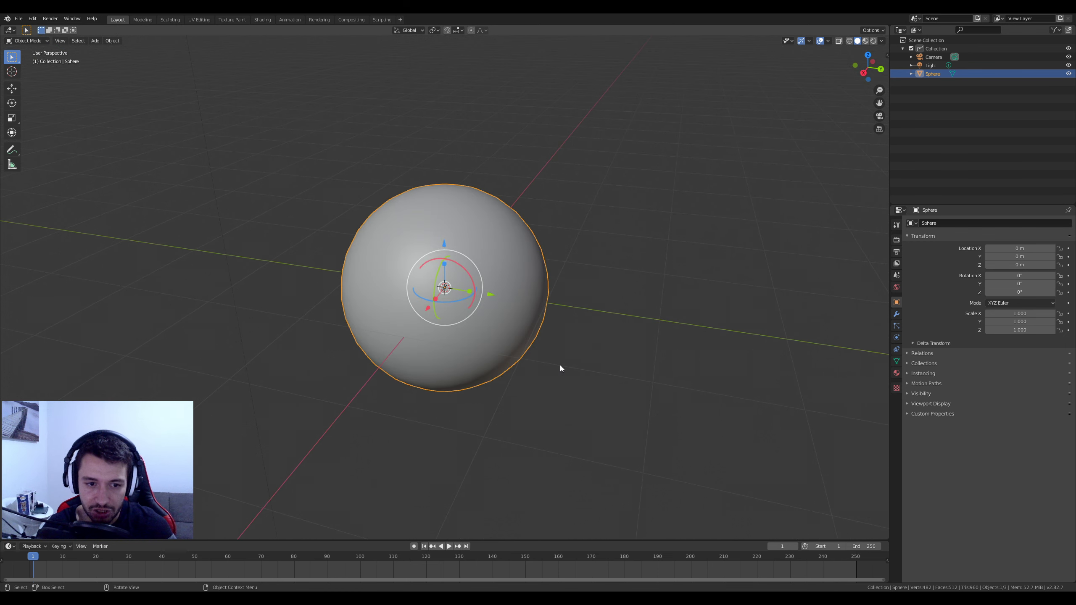
scroll(524, 332, down, 1)
scroll(495, 300, up, 1)
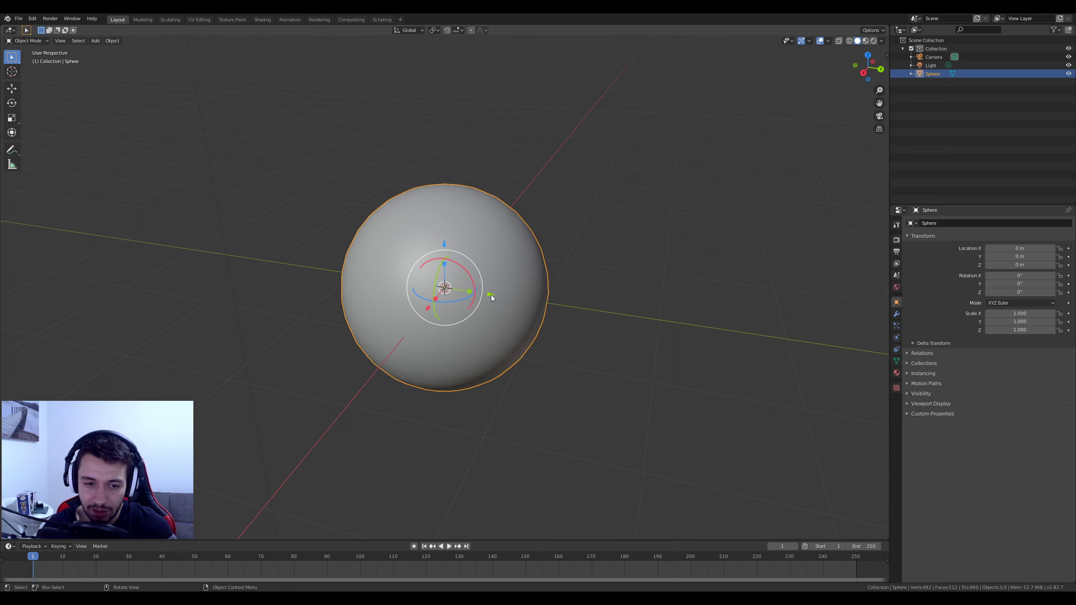
drag(491, 294, 560, 347)
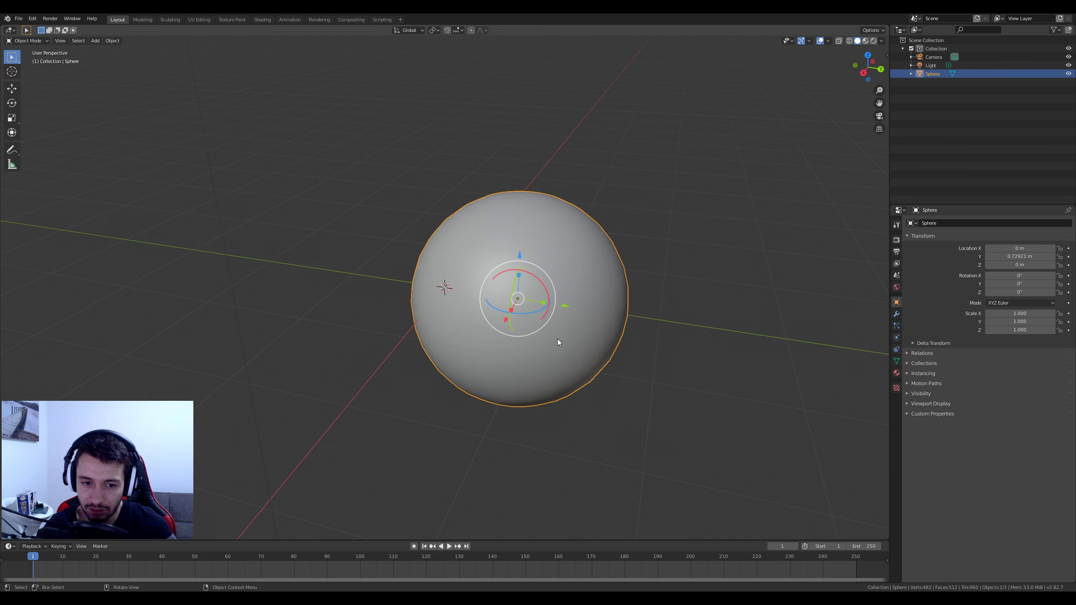
drag(543, 302, 582, 326)
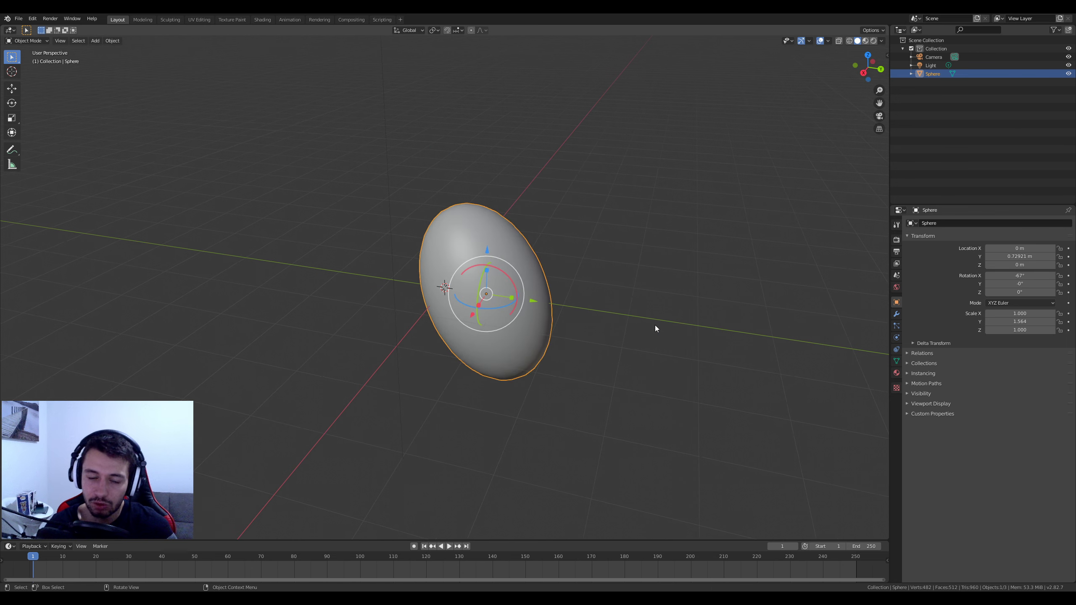
Undo the sphere's move, scaling and rotation along with its smooth shading
scroll(674, 317, up, 1)
key(alt+r)
key(alt+s)
key(alt+g)
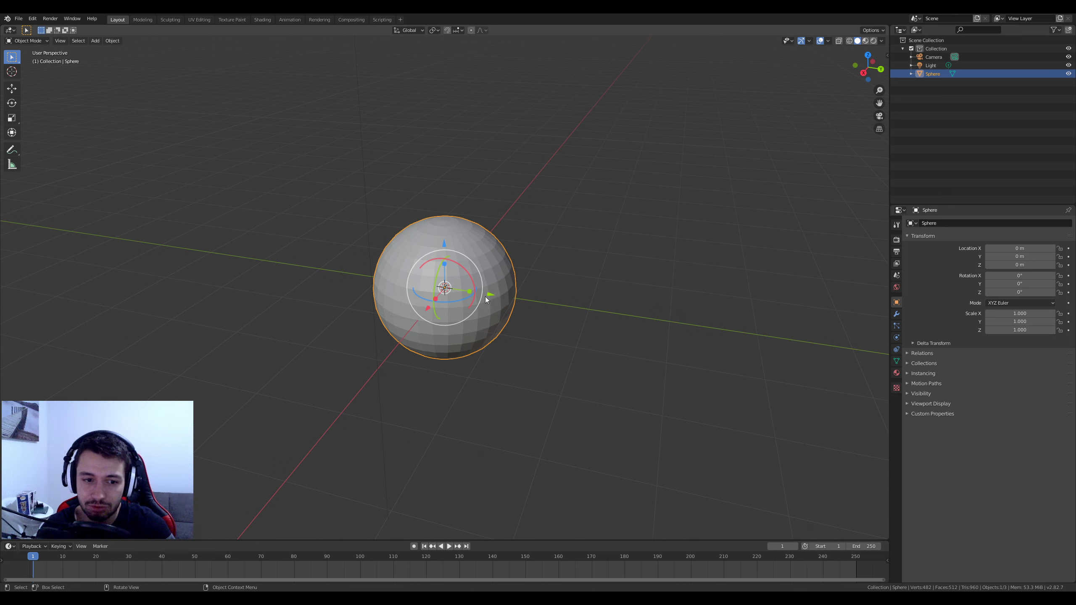
Deselect everything and turn off the Move, Rotate and Scale object gizmos
key(alt+a)
click(809, 40)
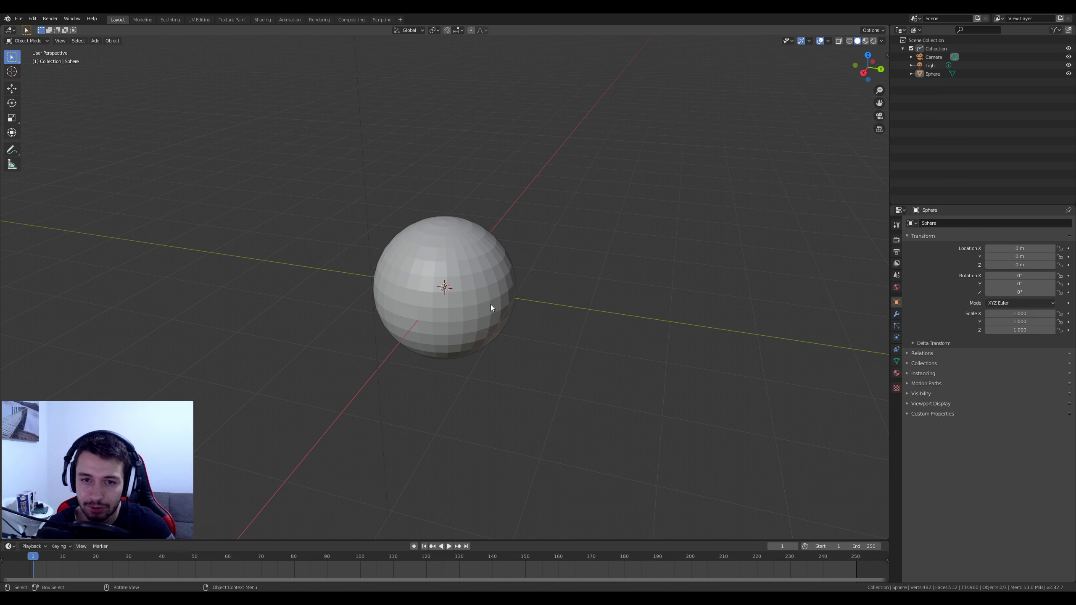
click(809, 41)
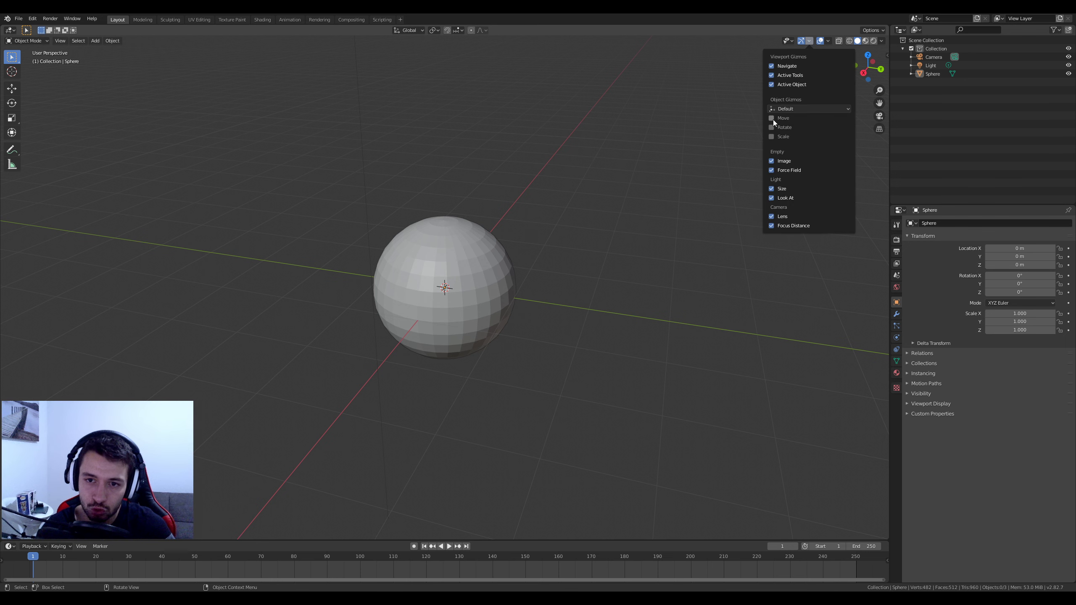
Apply Shade Smooth to the faceted UV sphere, leaving it selected
middle_drag(493, 255, 443, 263)
scroll(494, 301, up, 2)
scroll(494, 301, down, 3)
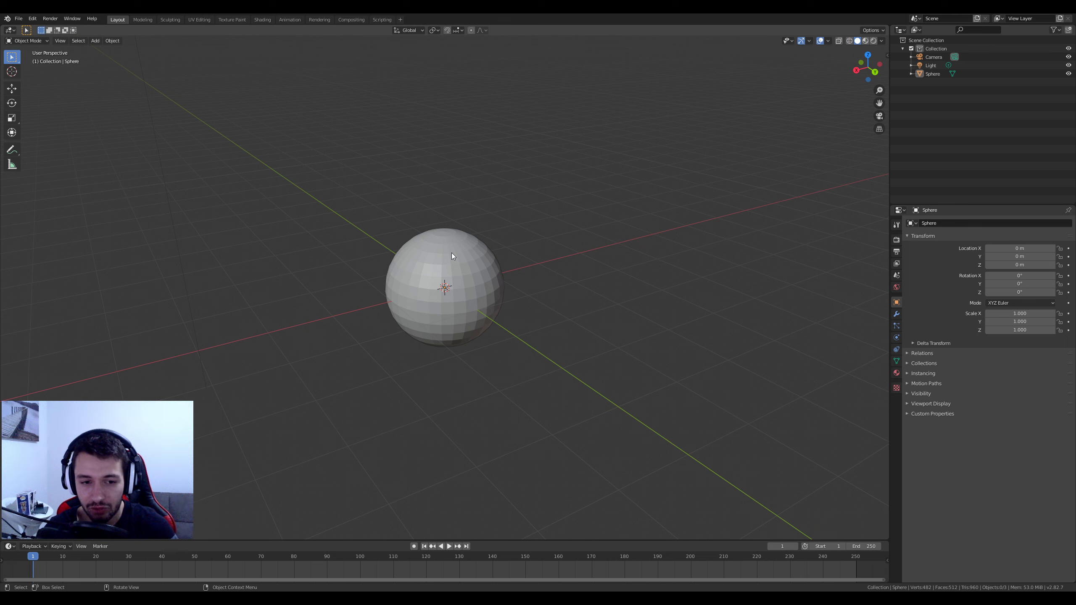
middle_drag(467, 317, 486, 313)
right_click(432, 281)
click(454, 279)
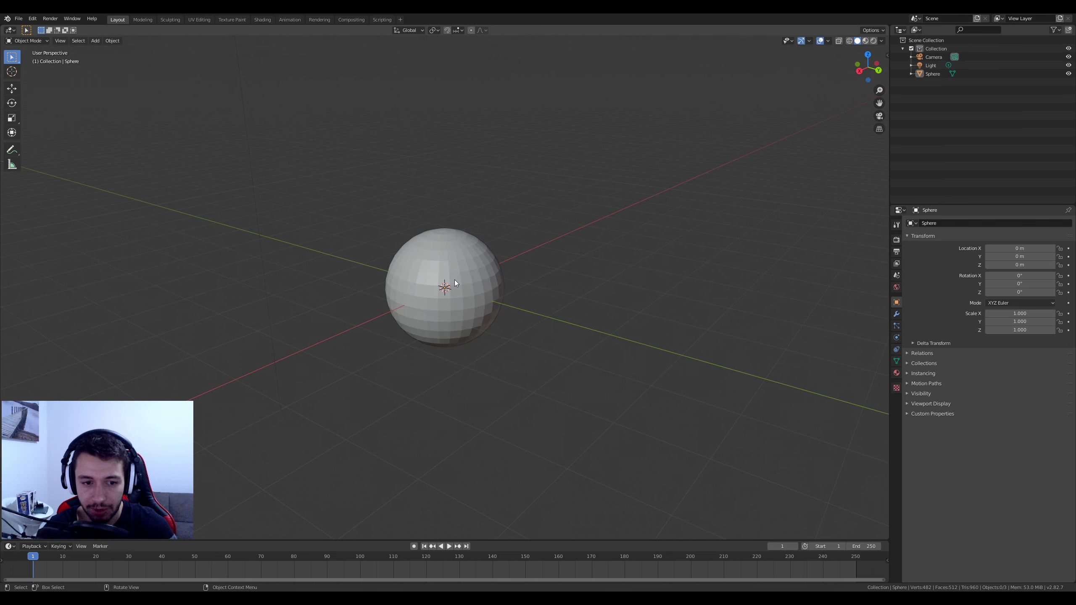
click(454, 280)
right_click(459, 267)
click(459, 267)
Try a free move and a free rotation on the sphere, cancelling each one
mouse_move(459, 268)
middle_down()
mouse_move(474, 277)
mouse_move(465, 281)
middle_up()
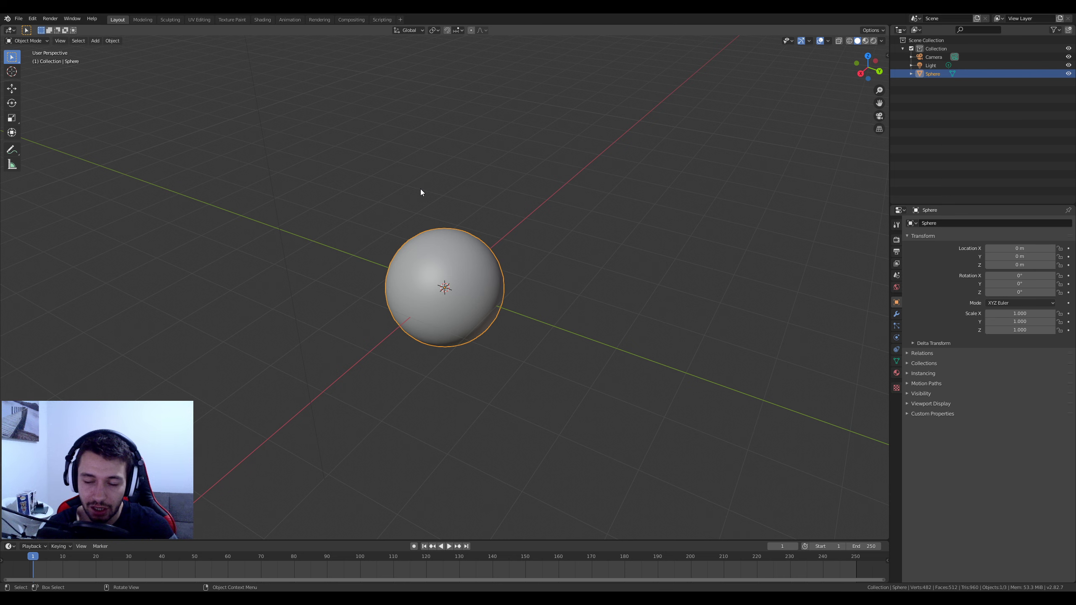
middle_drag(519, 273, 538, 273)
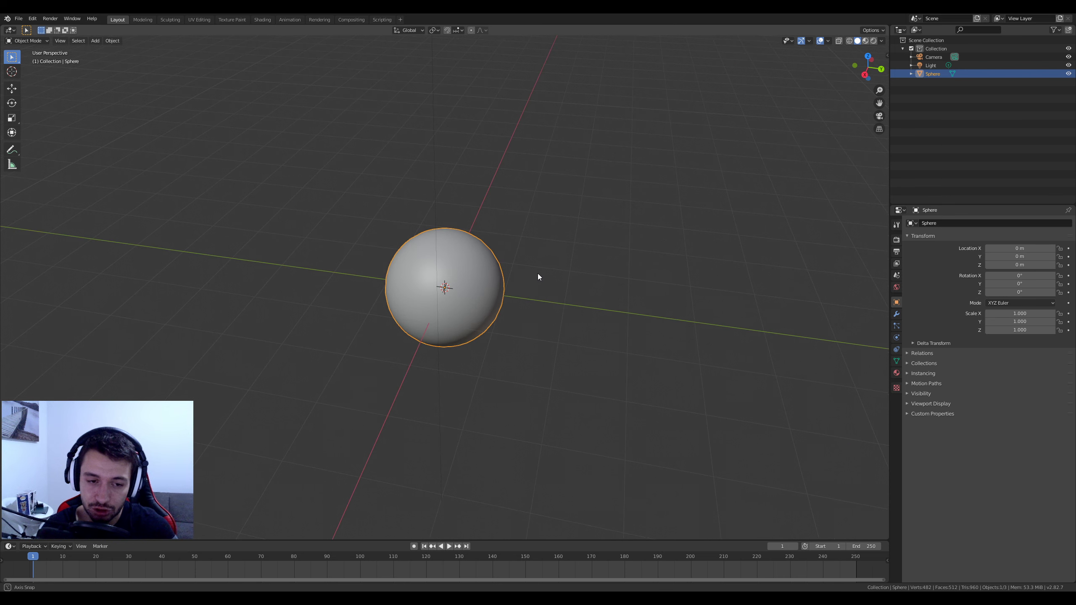
key(g)
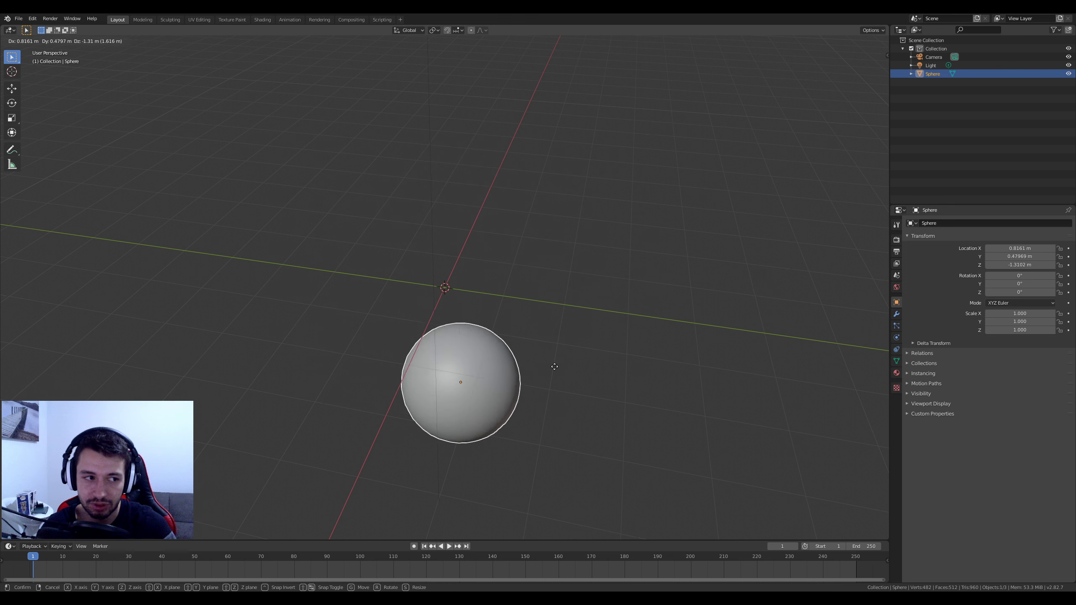
key(Escape)
key(r)
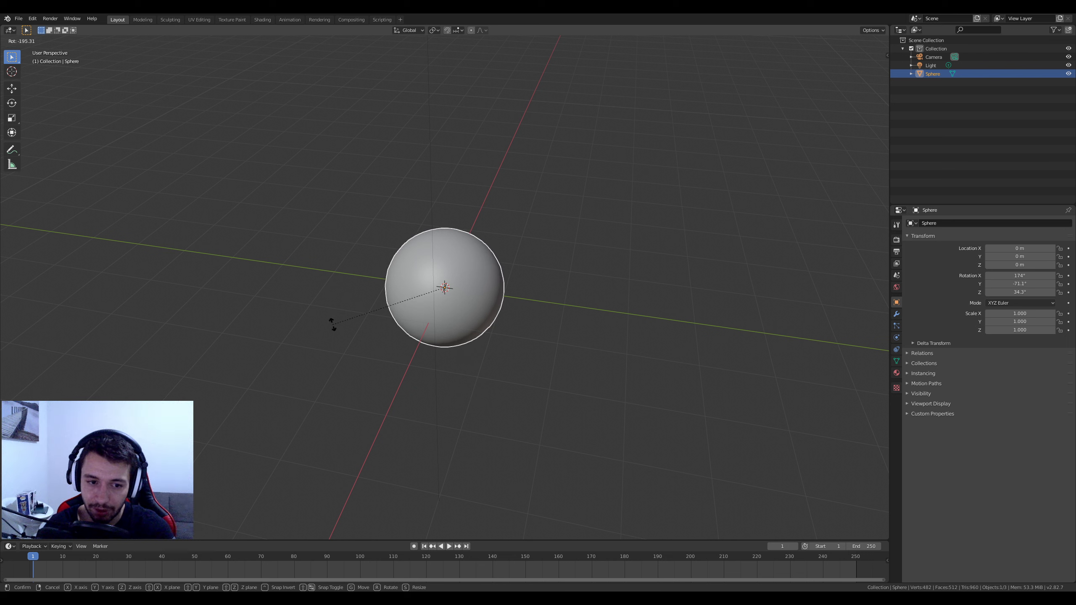
right_click(499, 367)
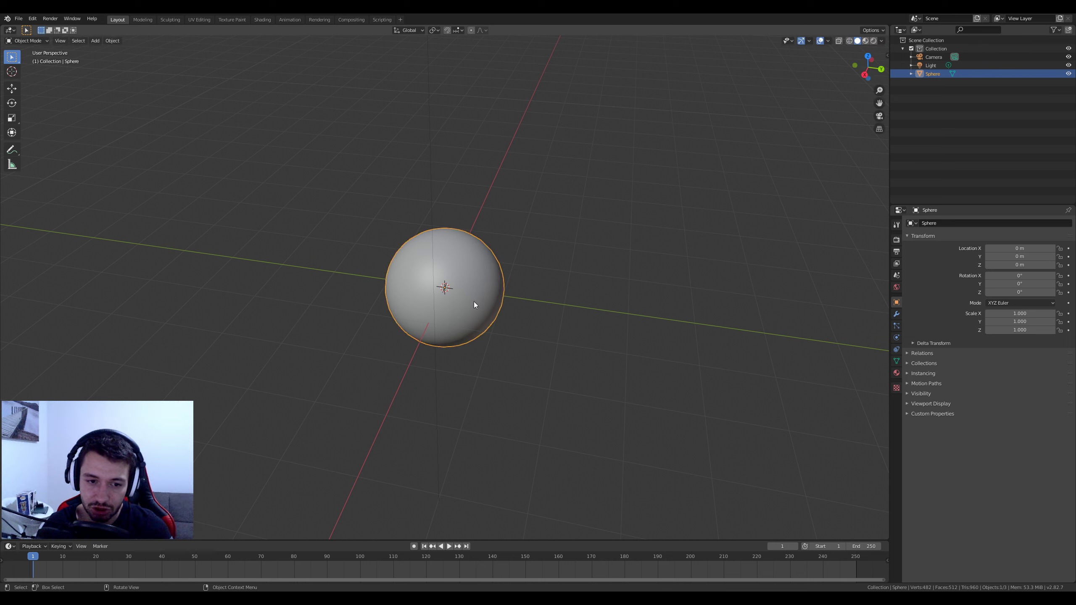
Try a free uniform scale on the sphere and cancel it
key(s)
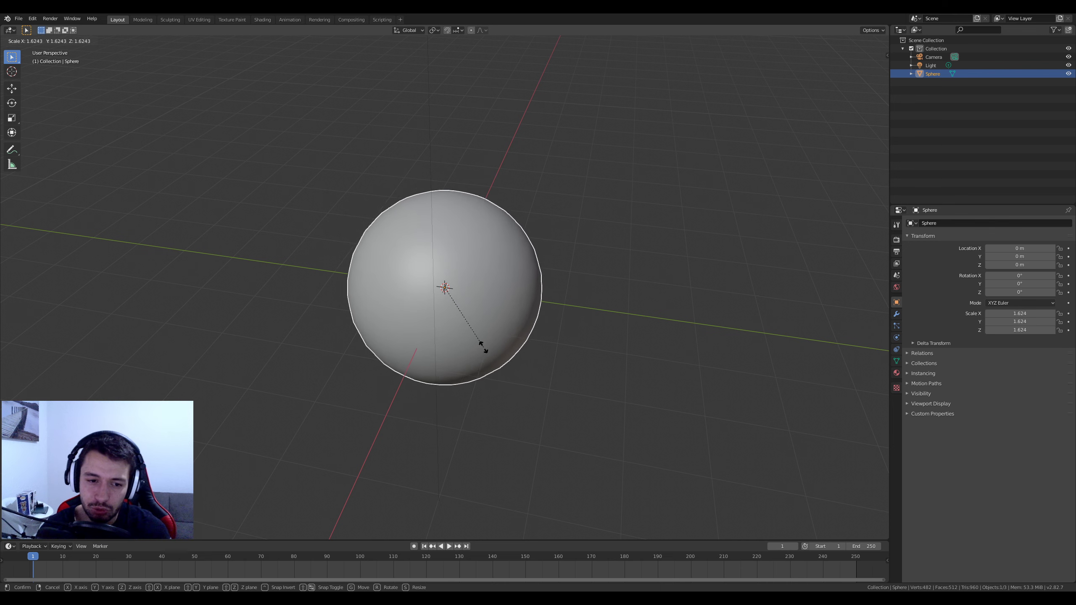
right_click(461, 291)
middle_drag(461, 292, 432, 292)
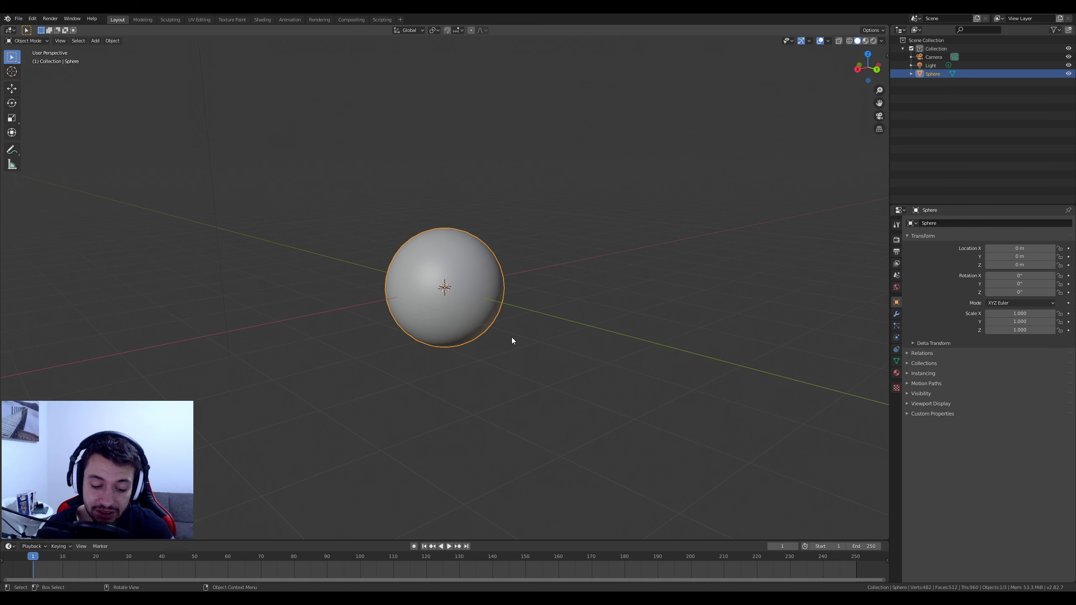
middle_drag(518, 364, 526, 387)
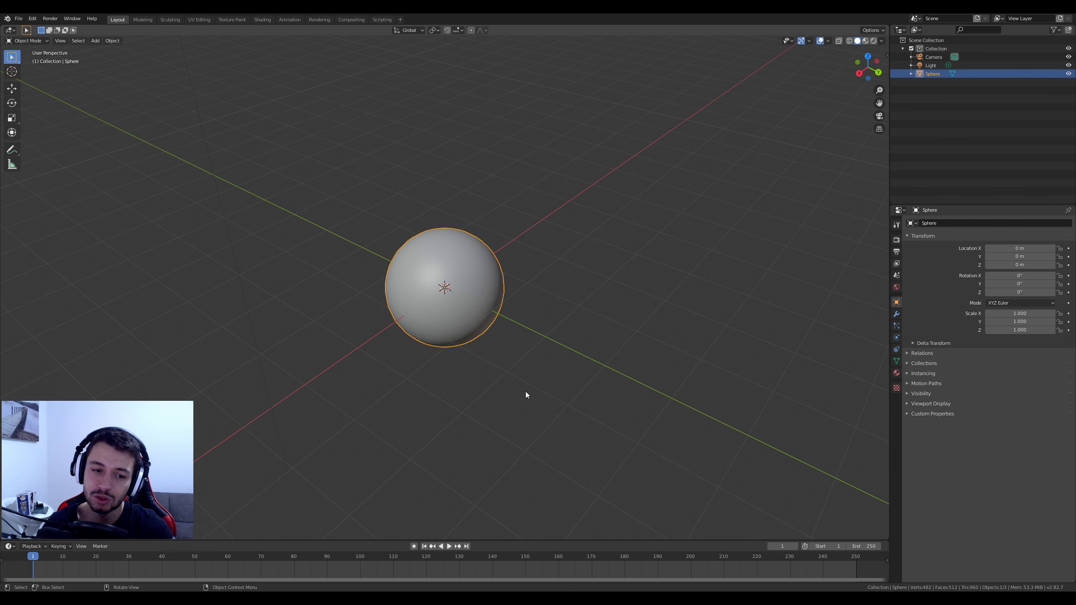
Try moving the sphere along the global X axis only, cancelling the move
scroll(543, 369, down, 1)
middle_drag(543, 360, 494, 339)
key(g)
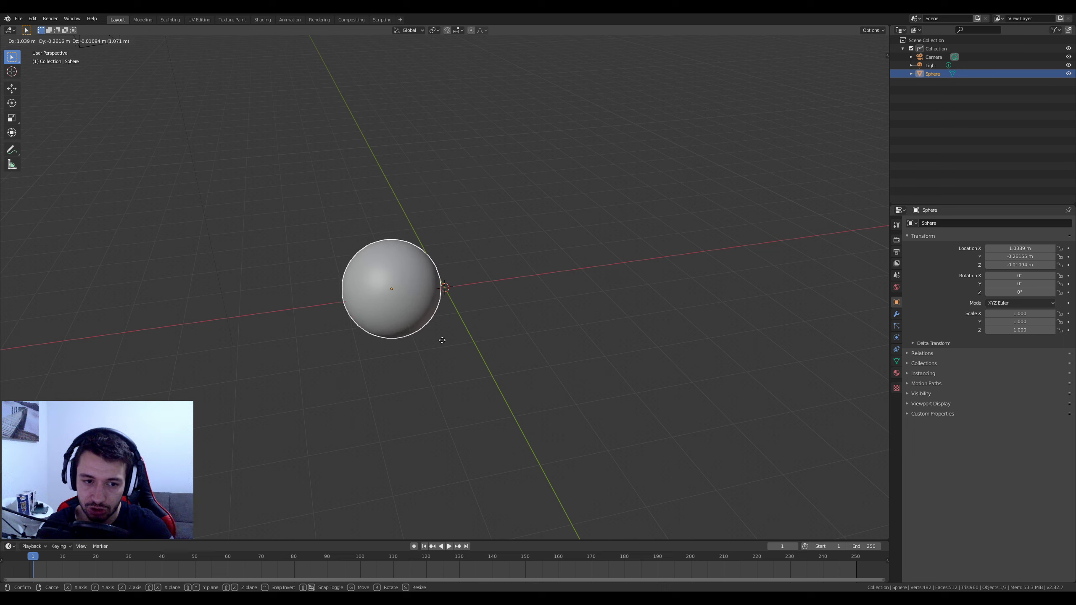
key(x)
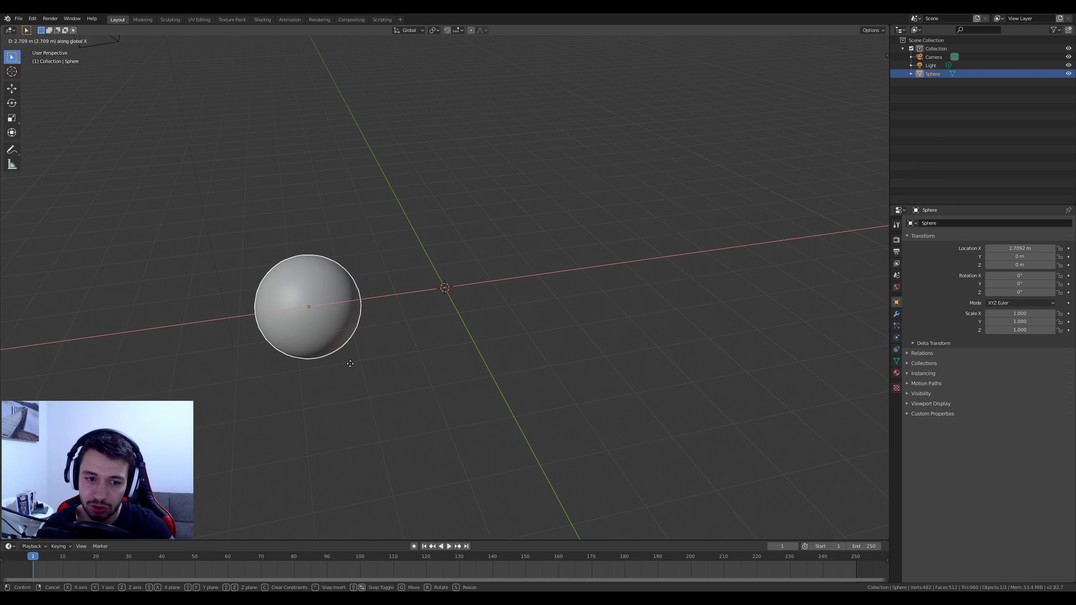
right_click(527, 354)
Stretch the sphere along the global Z axis to a scale of about 3.64
key(s)
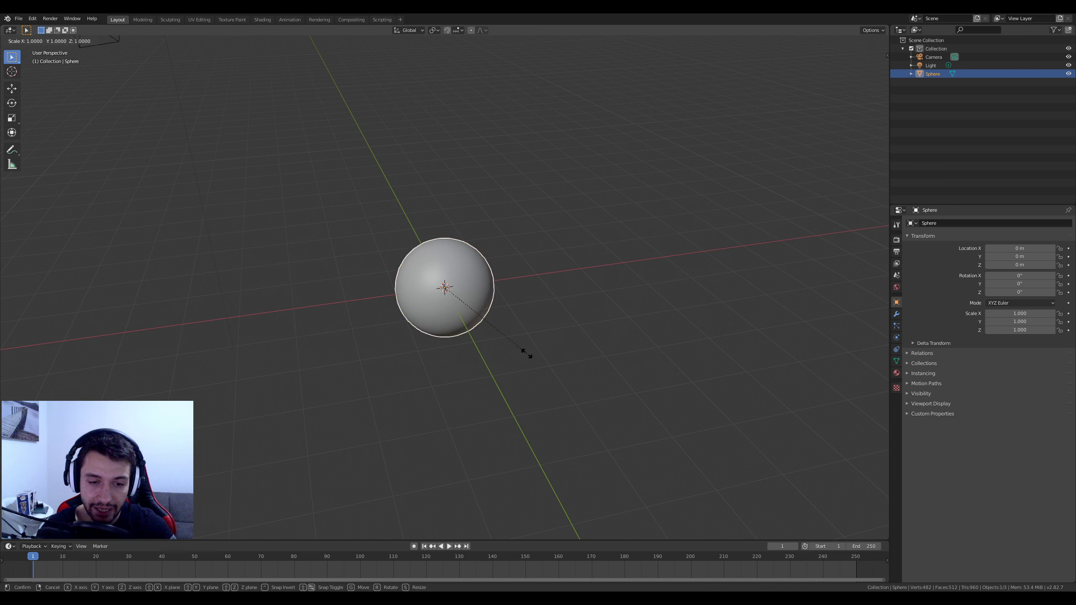
key(z)
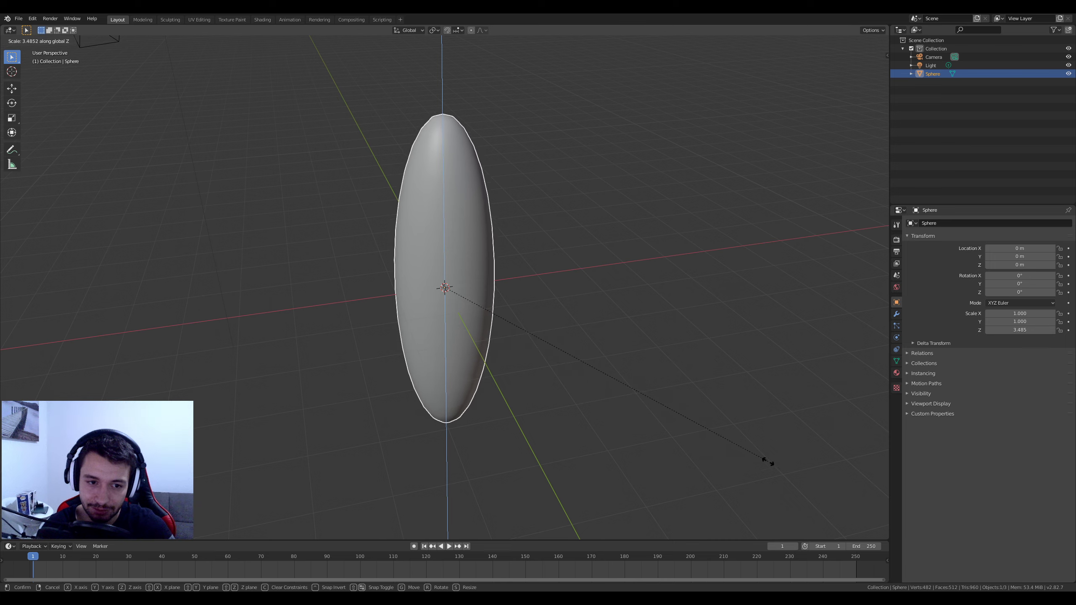
click(769, 457)
middle_drag(624, 403, 602, 400)
Rotate the stretched sphere freely about the global X axis by about -90°
key(r)
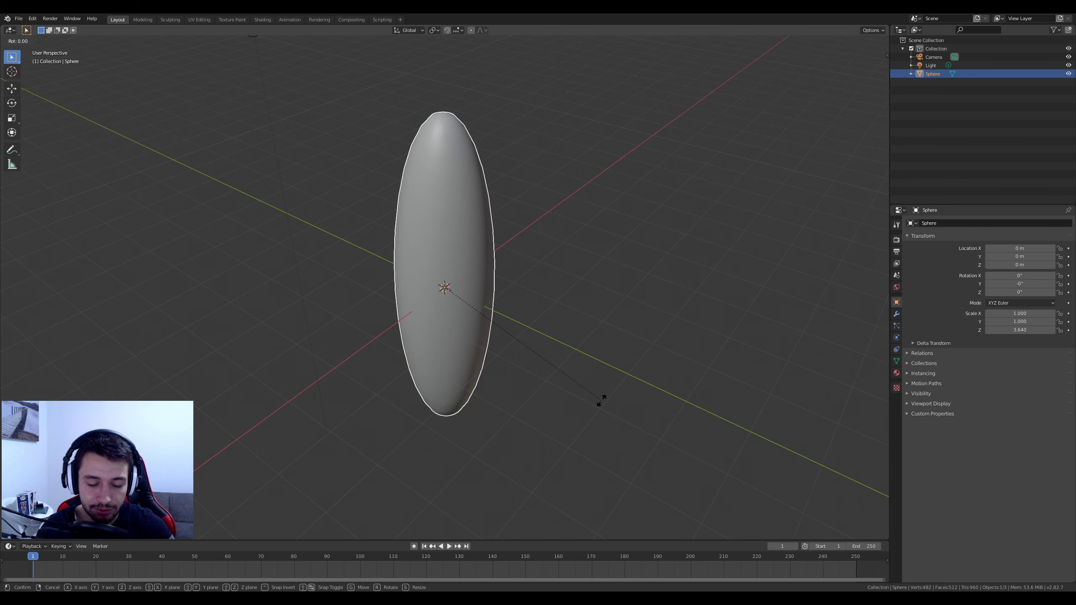
key(x)
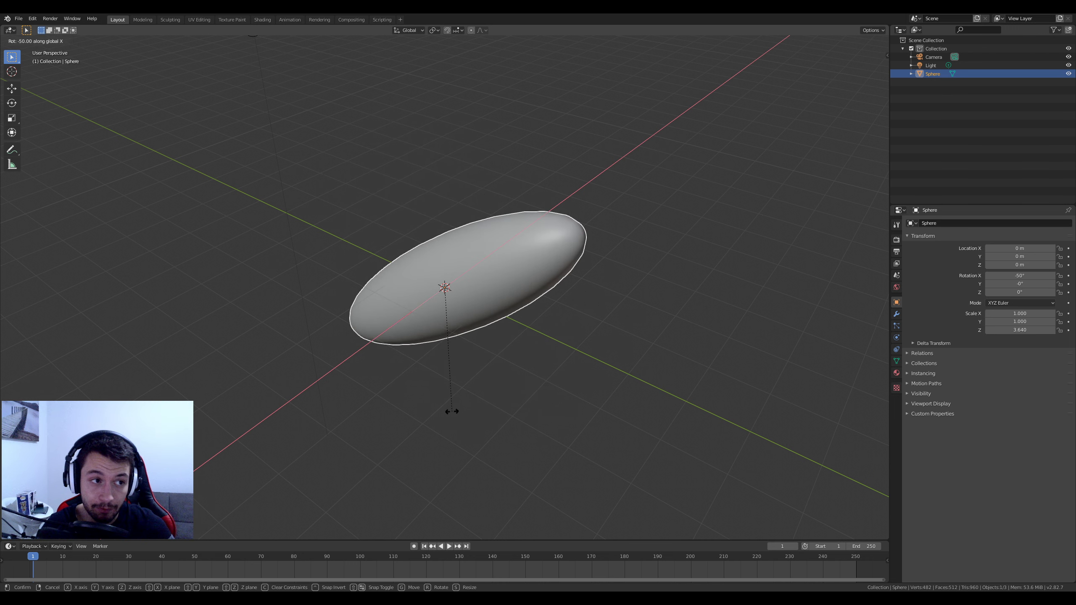
click(386, 376)
middle_drag(536, 380, 557, 367)
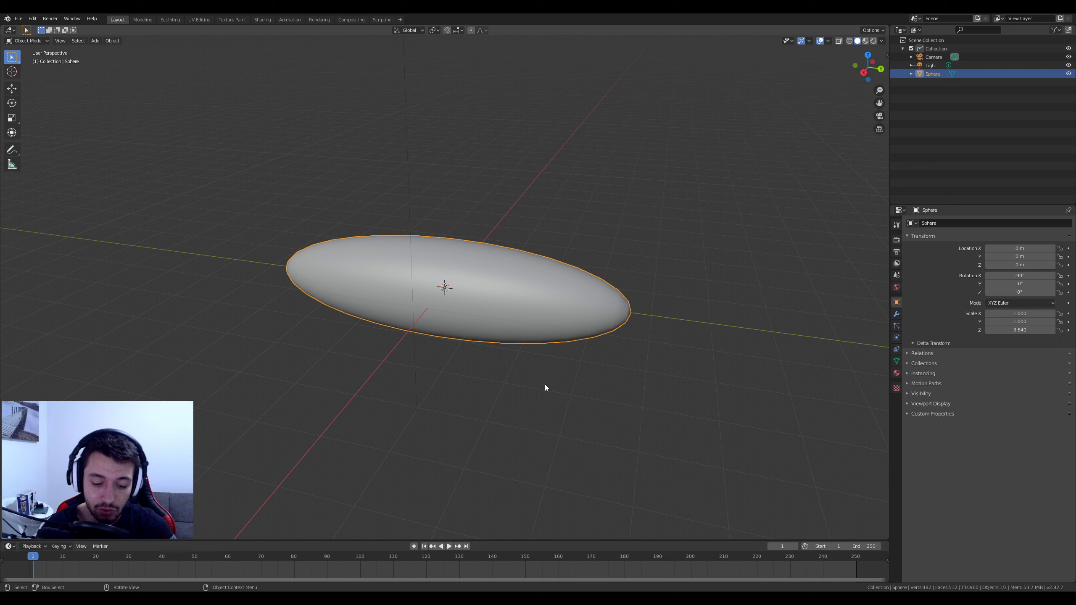
Rotate the stretched sphere by exactly 55° about the global X axis
key(r)
text(x)
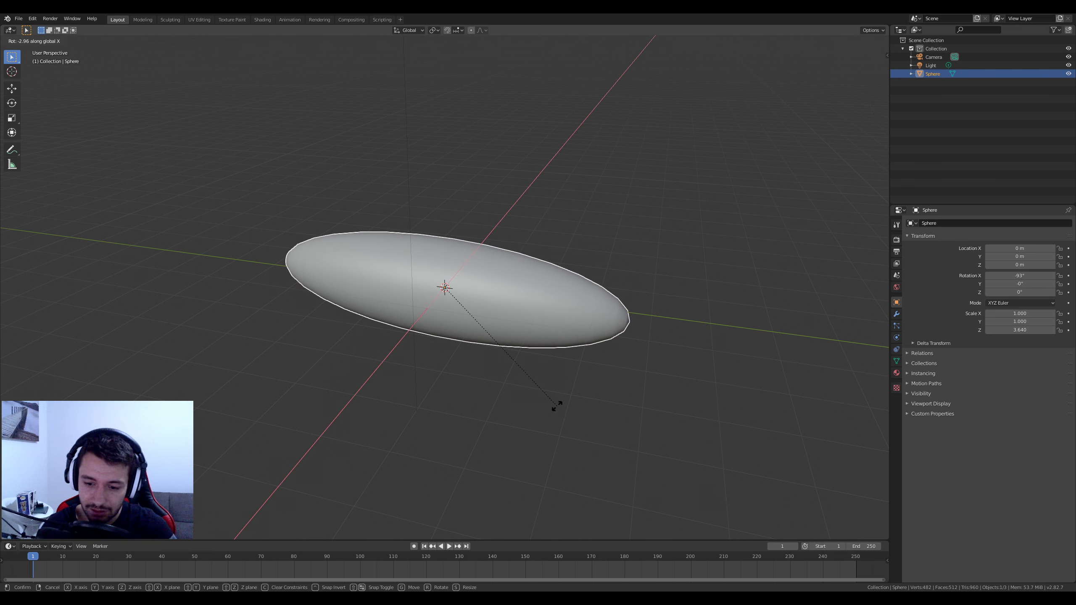
text(55)
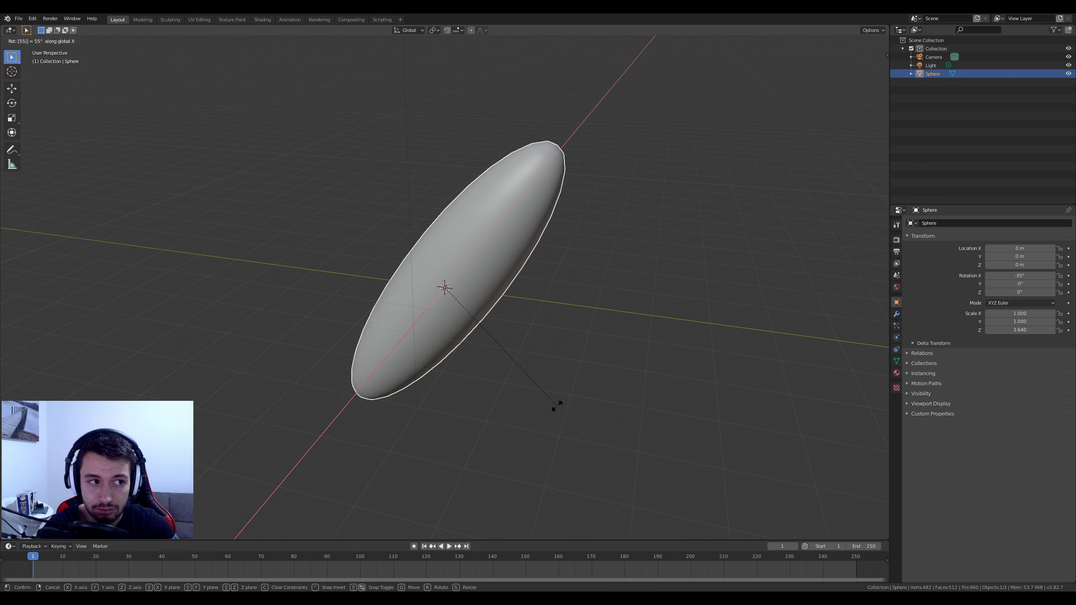
key(Return)
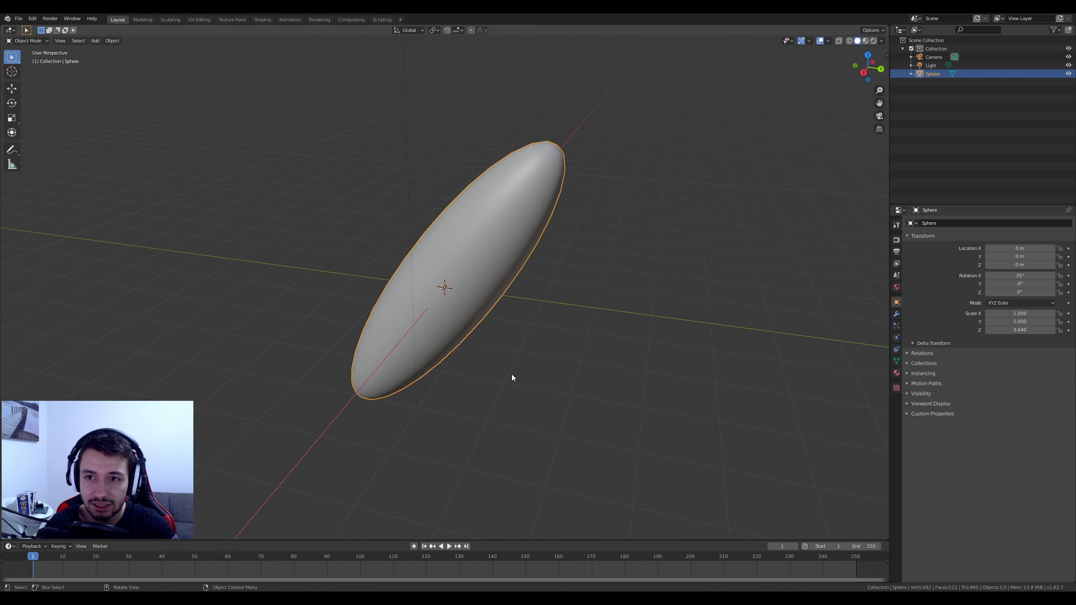
Try moving the stretched sphere along the global X, Y and Z axes in turn within one move, and cancel it
scroll(508, 377, down, 4)
middle_drag(509, 377, 568, 333)
scroll(547, 384, up, 4)
scroll(543, 378, down, 3)
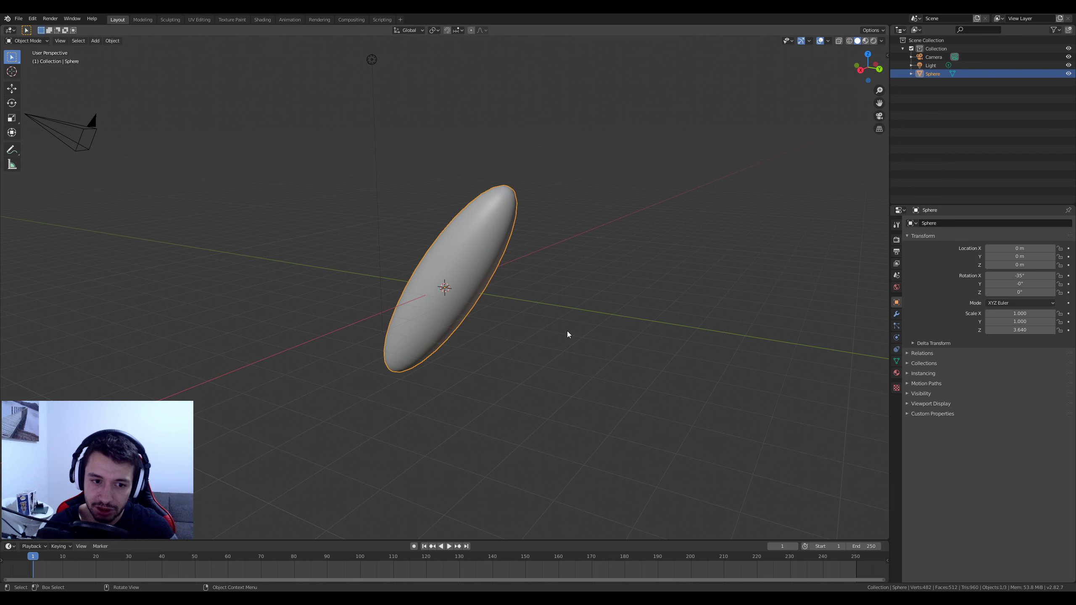
middle_drag(549, 319, 501, 291)
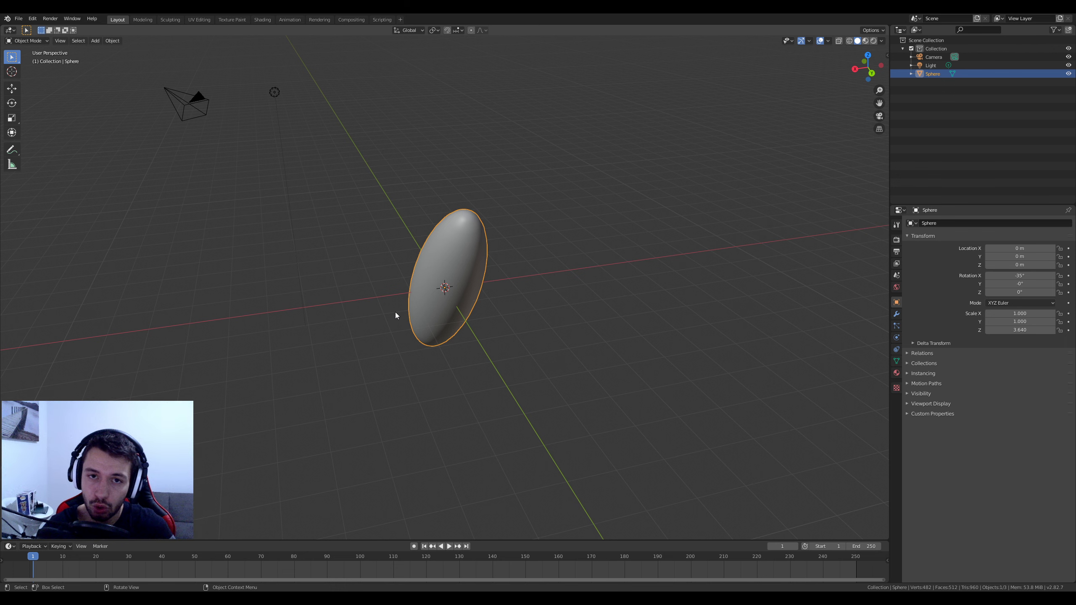
middle_drag(395, 312, 497, 360)
key(g)
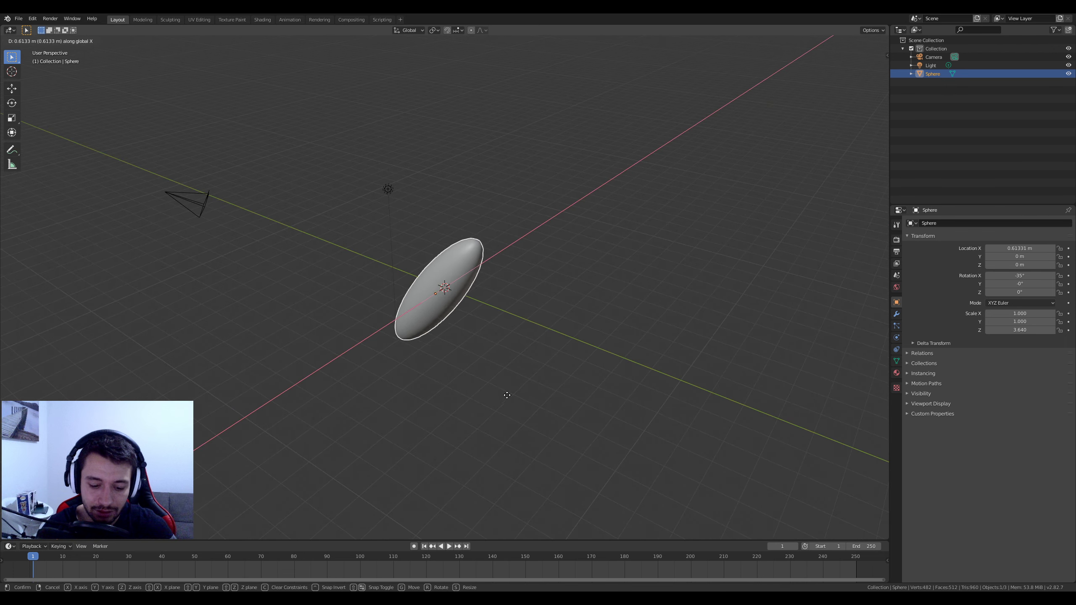
key(y)
key(z)
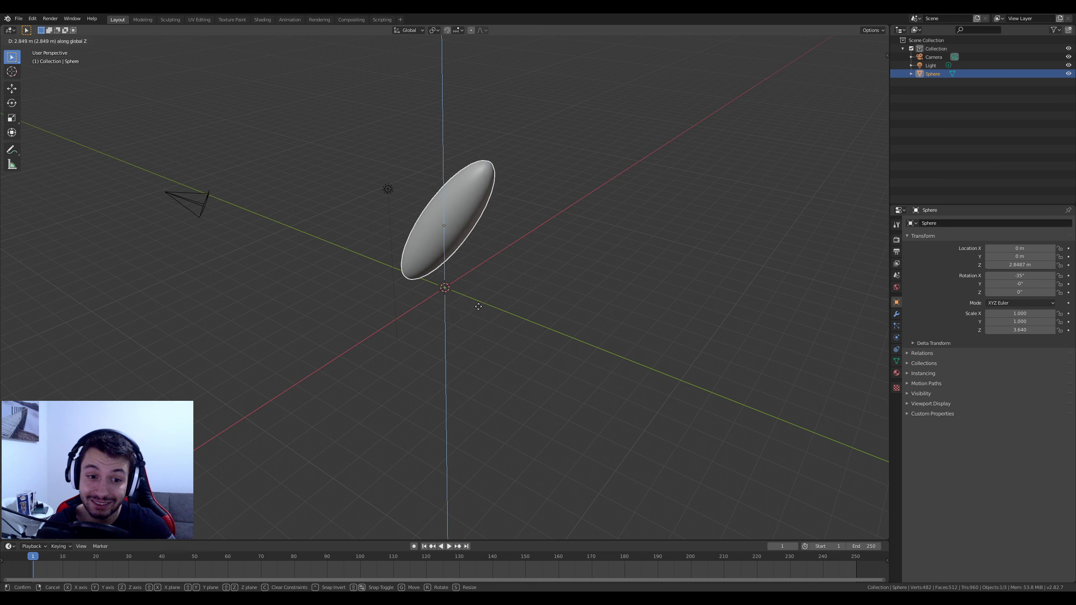
key(Escape)
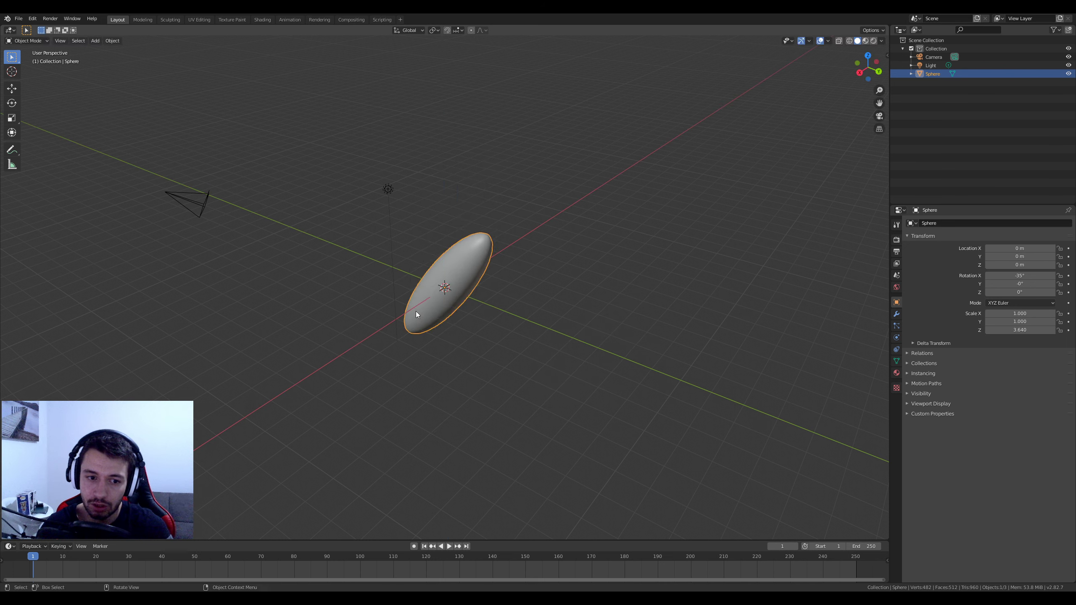
Try moving the stretched sphere in the XY plane with the Z axis locked, and cancel it
key(g)
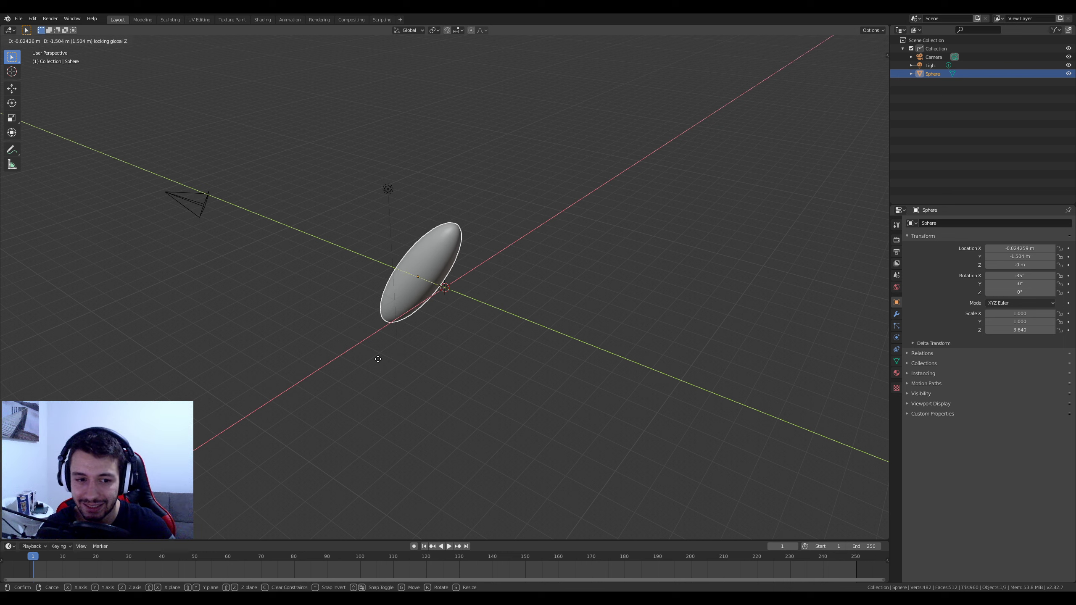
key(shift+z)
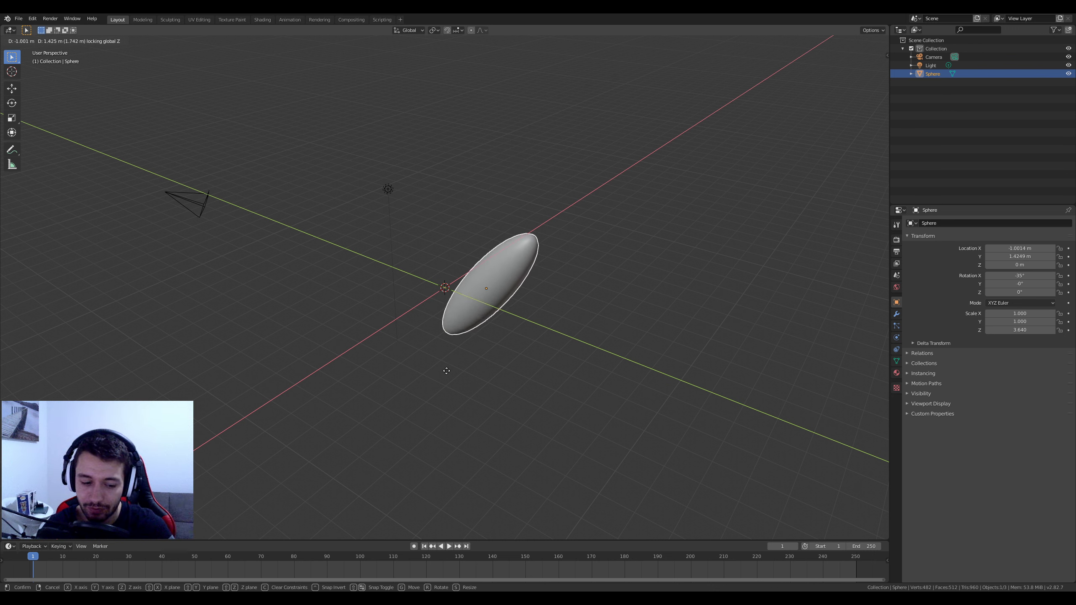
key(Escape)
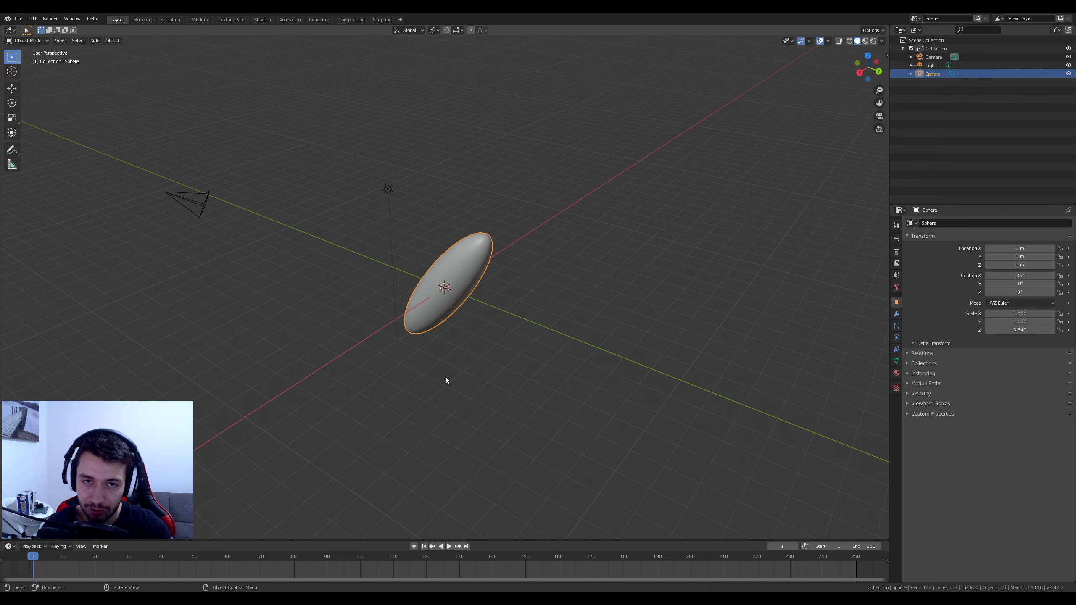
Switch to the top orthographic view and move the stretched sphere to about X -5.64 m, Y -0.25 m
middle_drag(448, 378, 535, 334)
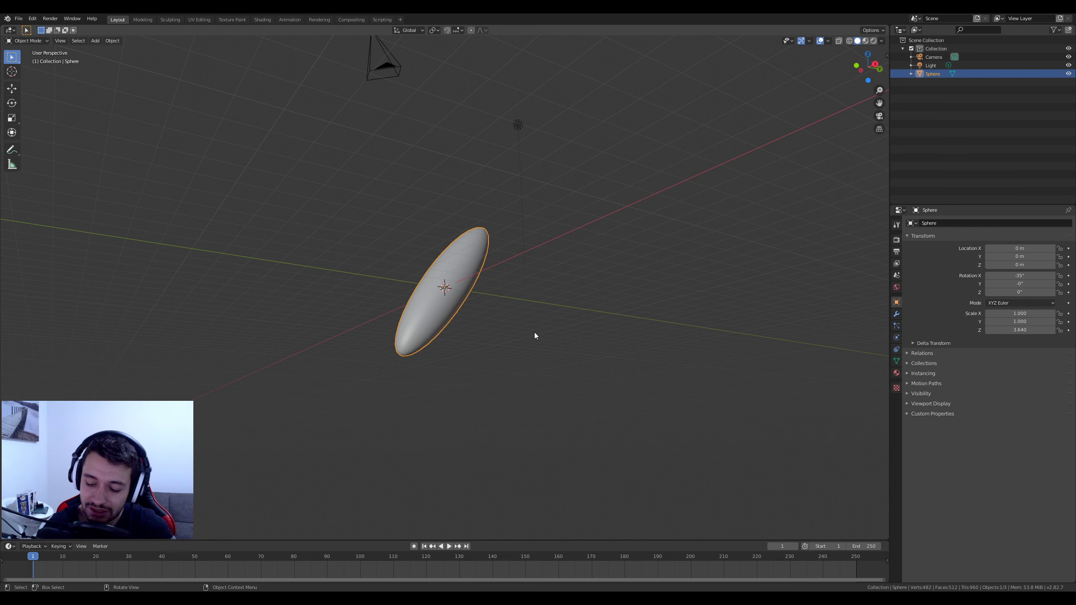
key(KP_7)
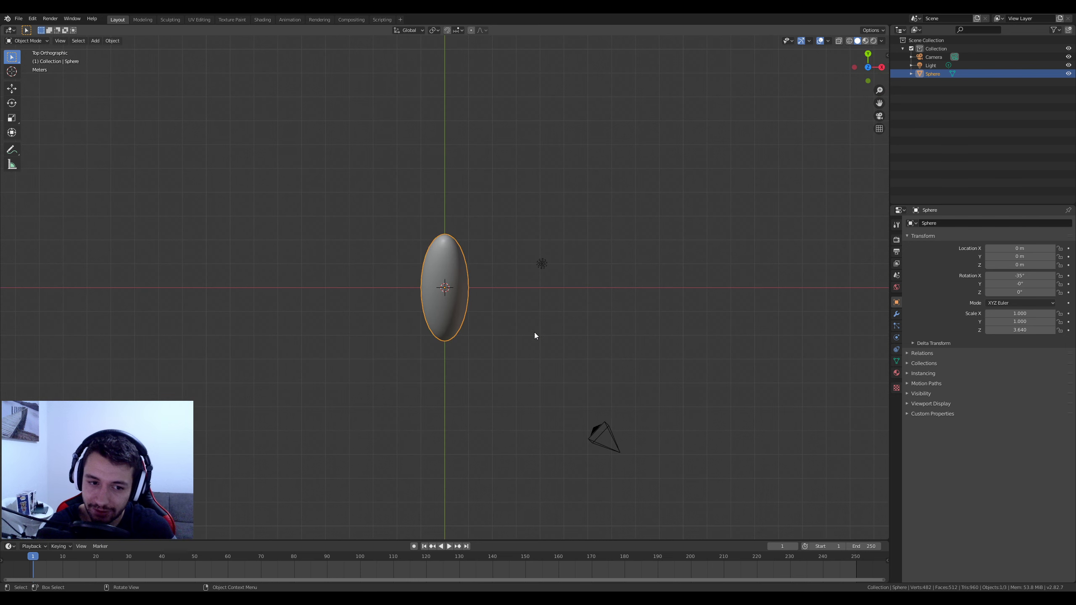
key(g)
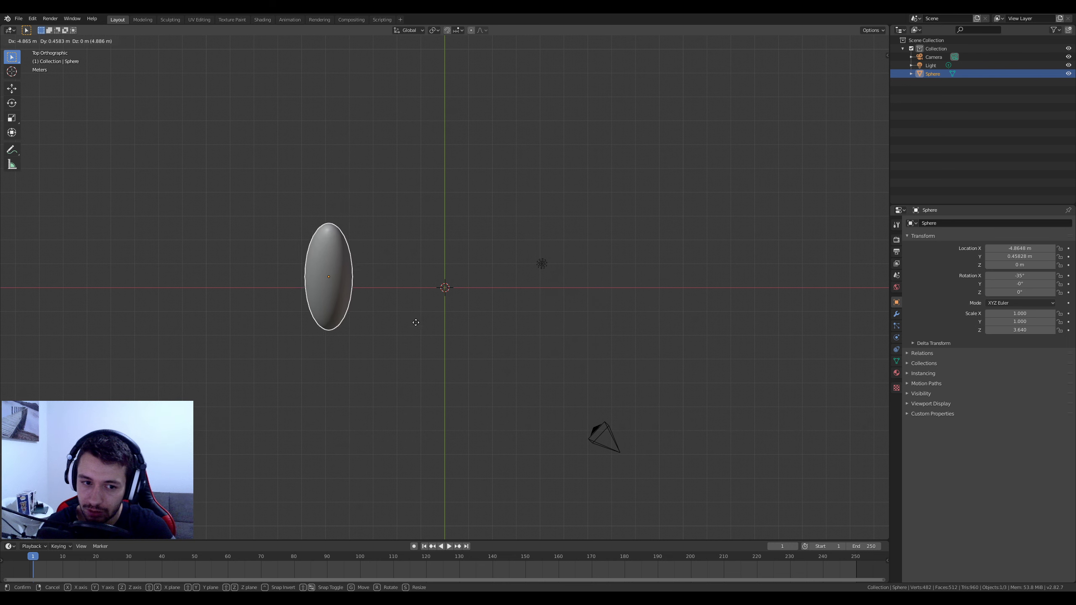
click(398, 345)
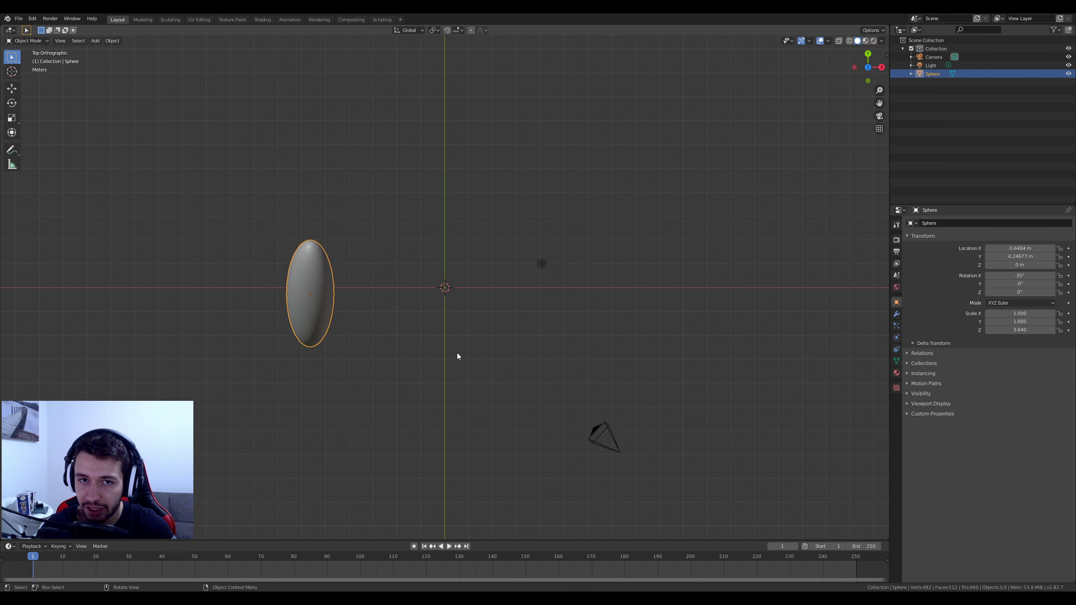
Try moving the stretched sphere along the global Z axis in the top orthographic view, and cancel it
key(g)
key(z)
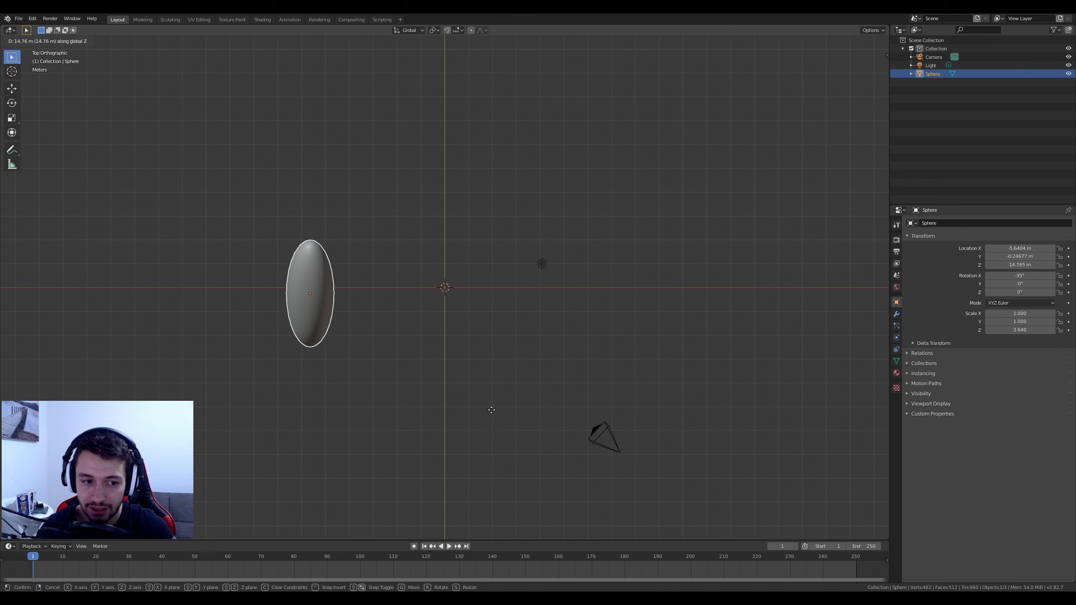
right_click(395, 276)
Switch to the top perspective view, try moving the stretched sphere along the global Z axis, and cancel the move
middle_drag(372, 323, 441, 276)
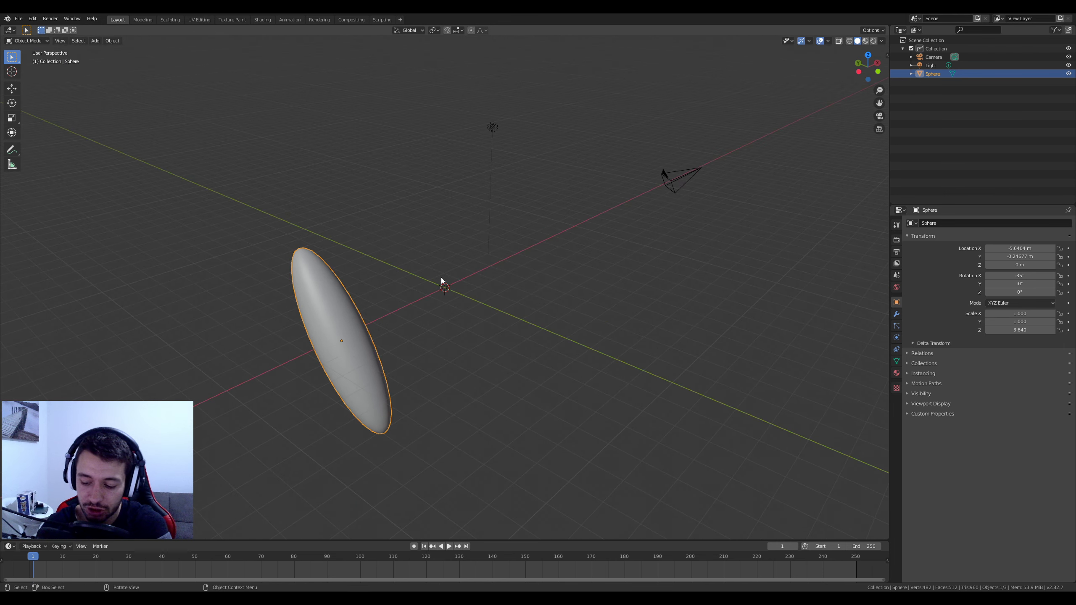
key(KP_7)
key(KP_5)
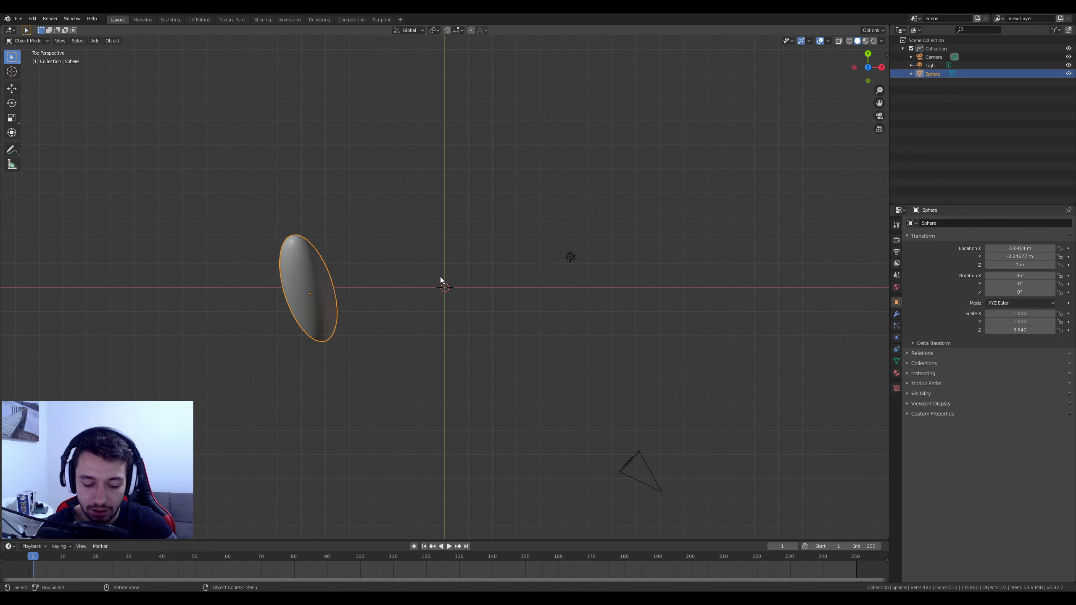
key(g)
key(z)
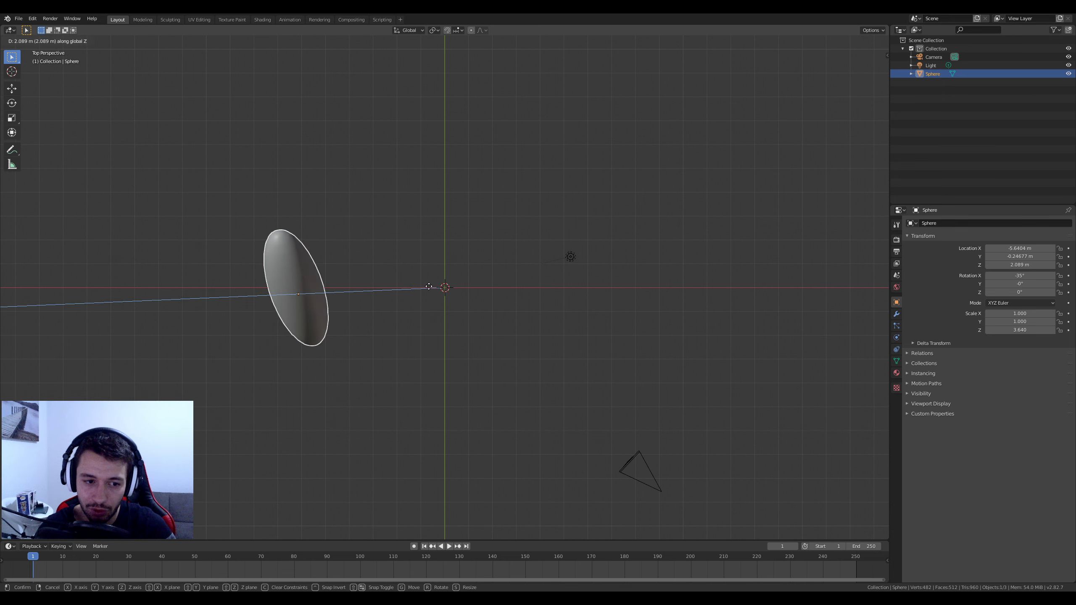
right_click(424, 276)
Move the stretched sphere freely in the top perspective view to about X -4.69 m, Y -0.46 m
key(g)
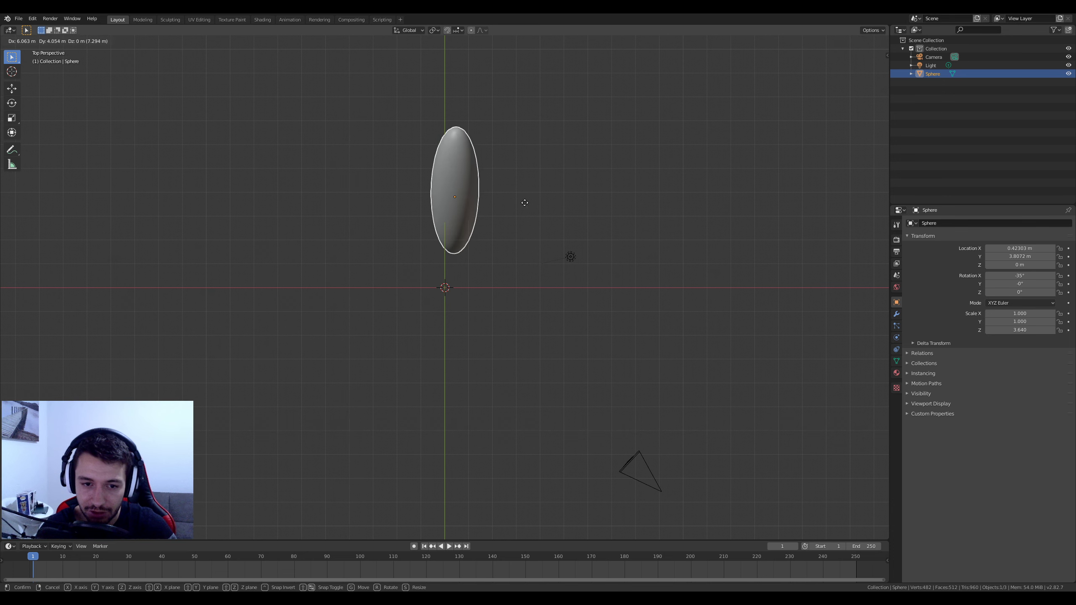
click(421, 305)
middle_drag(525, 394, 647, 326)
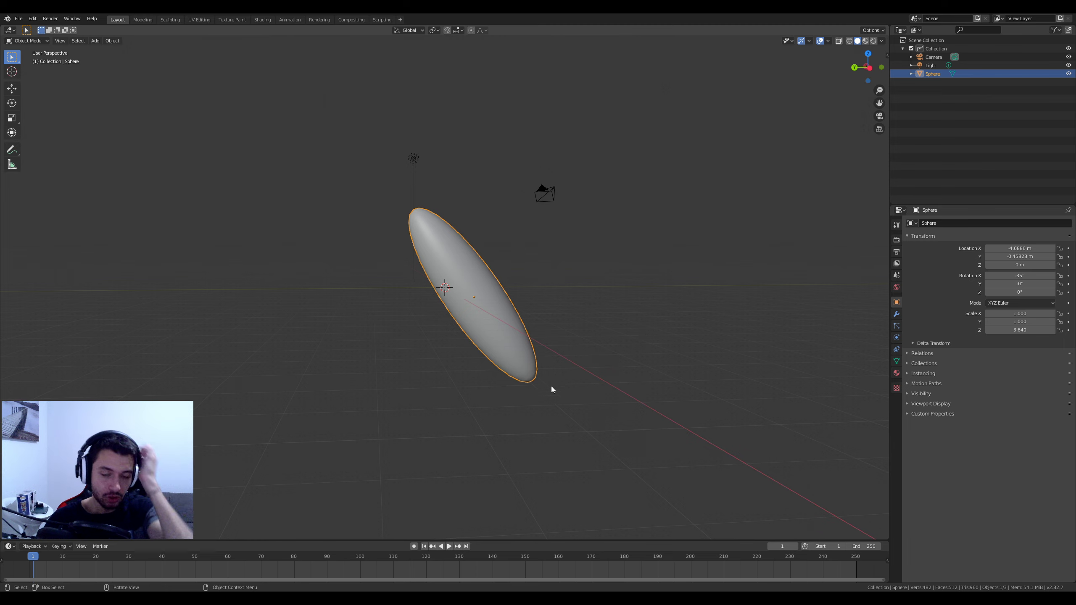
middle_drag(458, 333, 555, 392)
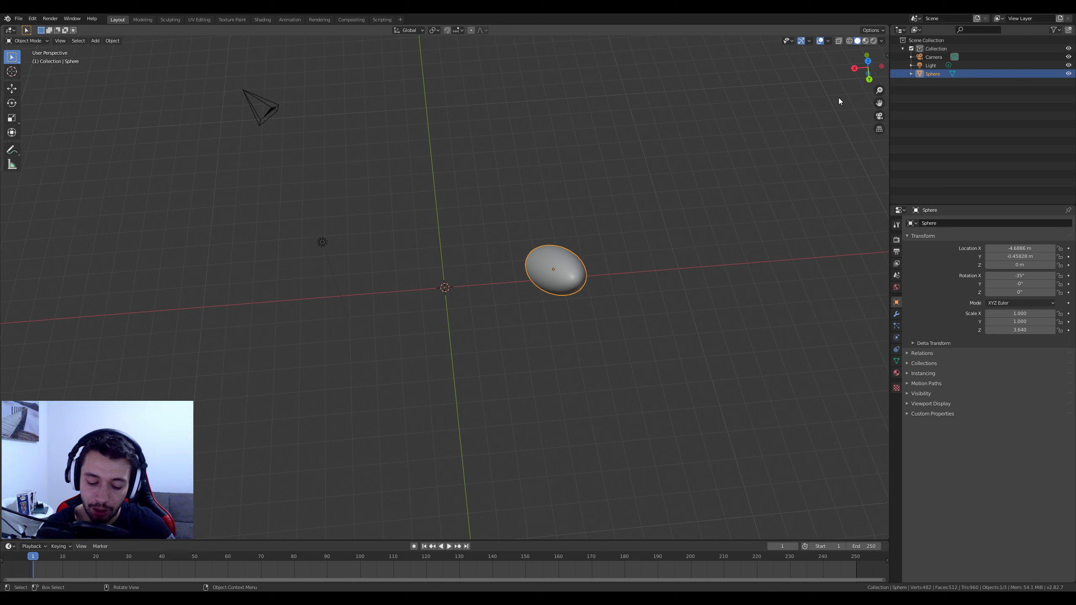
Show the viewport's object transform properties and set the sphere's X location to 5 m
key(n)
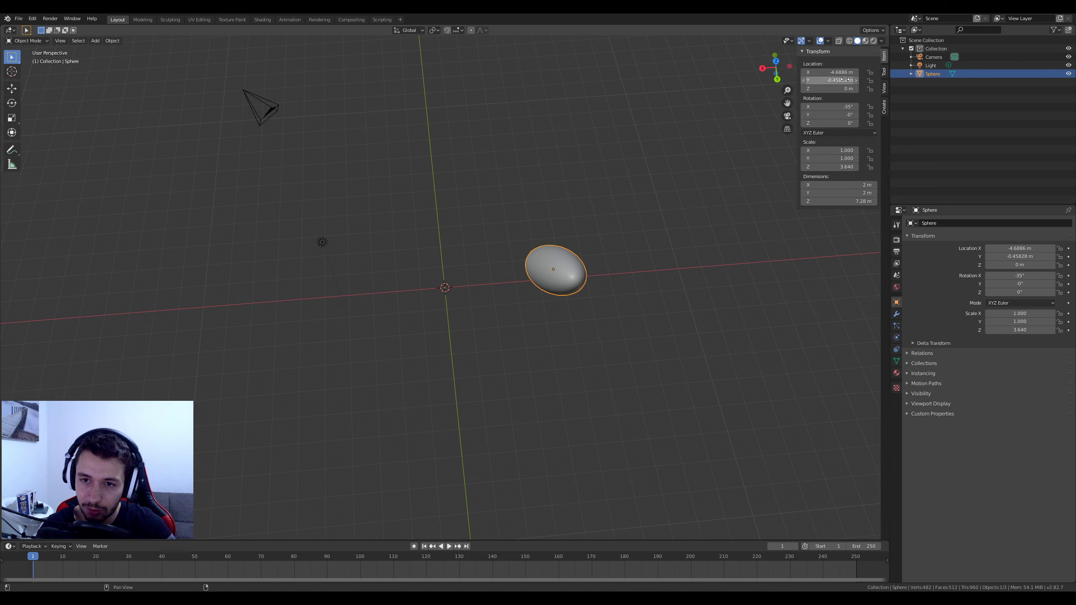
mouse_move(832, 71)
mouse_down()
mouse_move(852, 71)
mouse_move(827, 69)
mouse_up()
click(827, 70)
text(5)
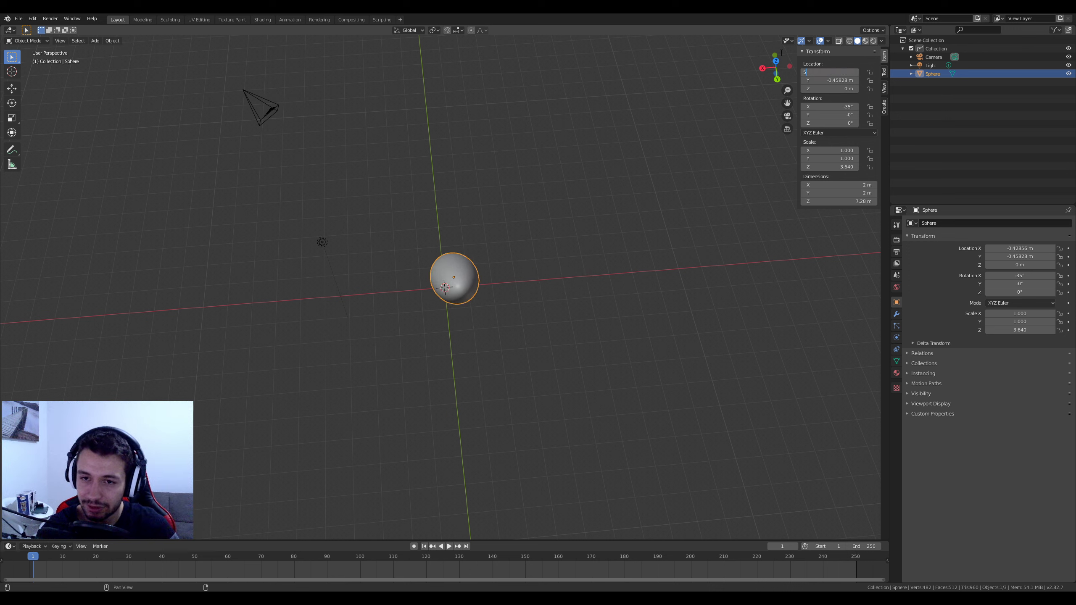
key(Return)
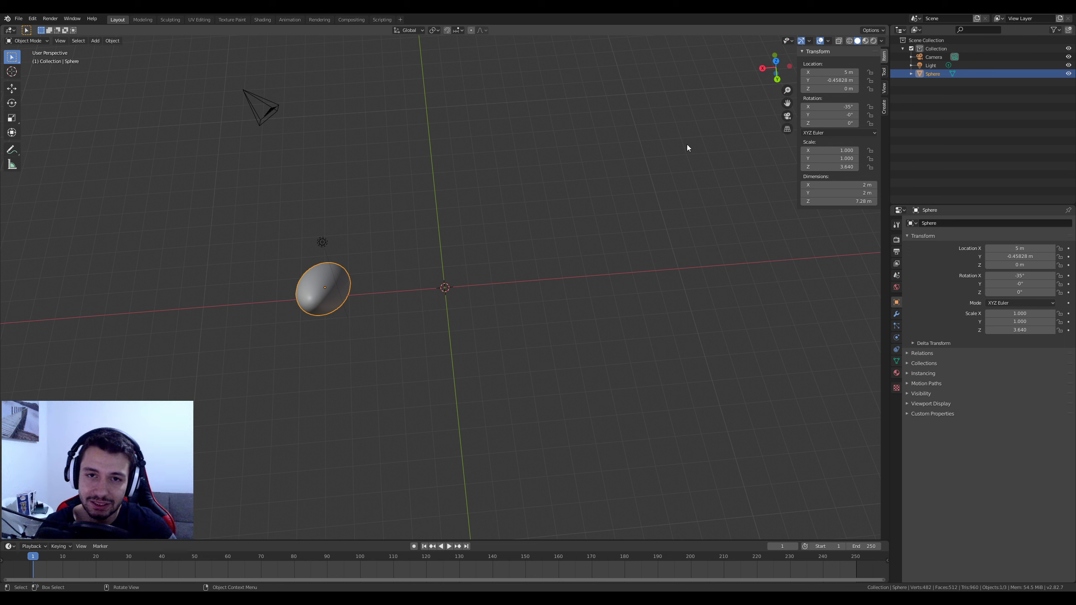
click(837, 74)
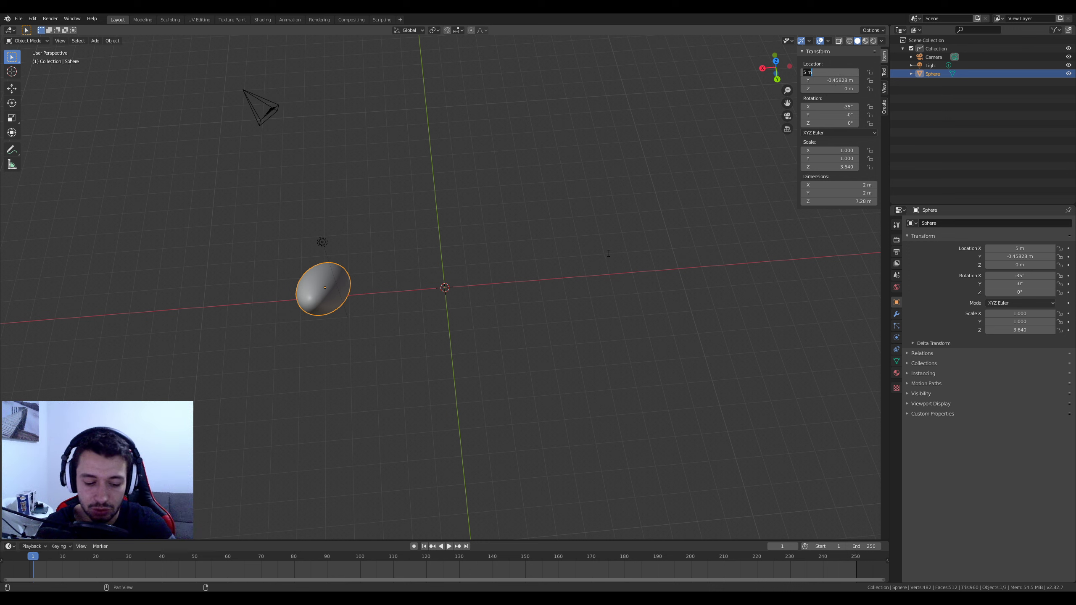
key(Return)
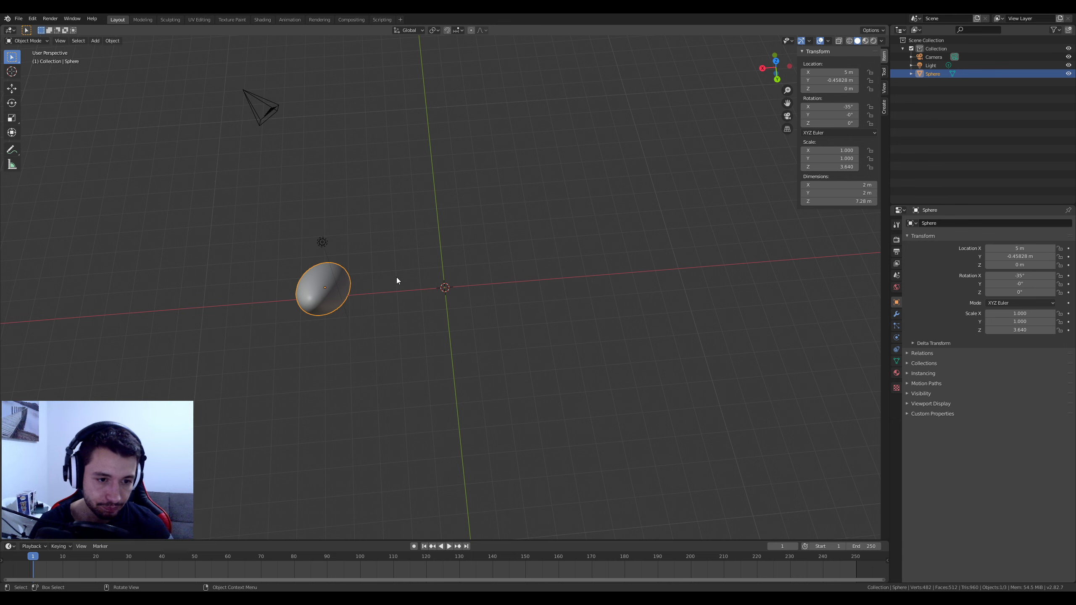
Delete the stretched sphere and add a cube mesh at the world origin
middle_drag(397, 278, 342, 231)
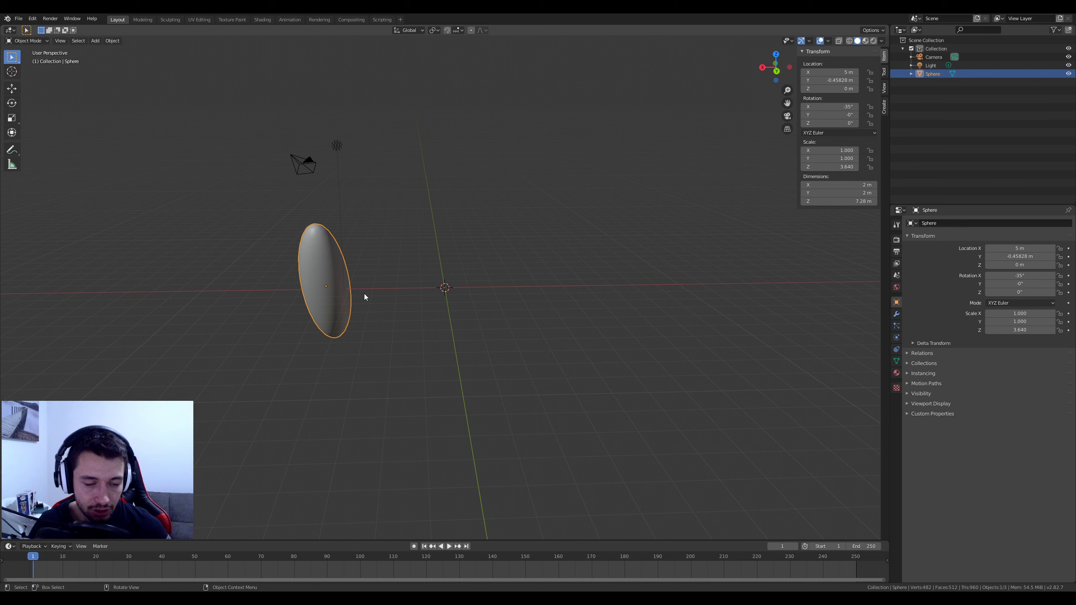
middle_drag(364, 294, 442, 301)
key(Delete)
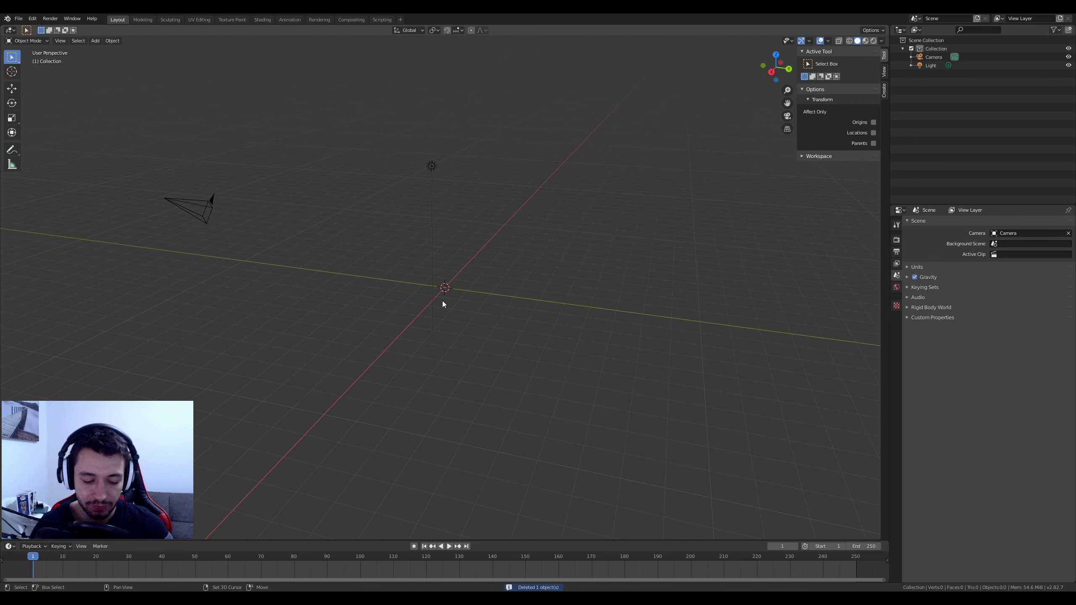
key(shift+a)
mouse_move(440, 301)
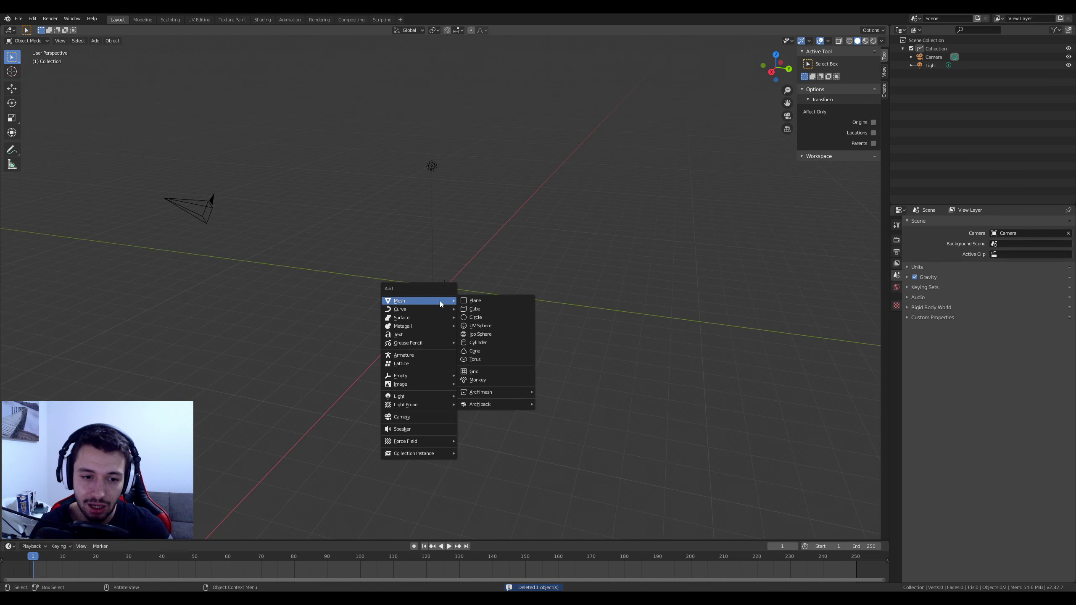
click(489, 309)
Try scaling the cube along single global axes and in the XY plane with Z locked, and cancel the scaling
key(s)
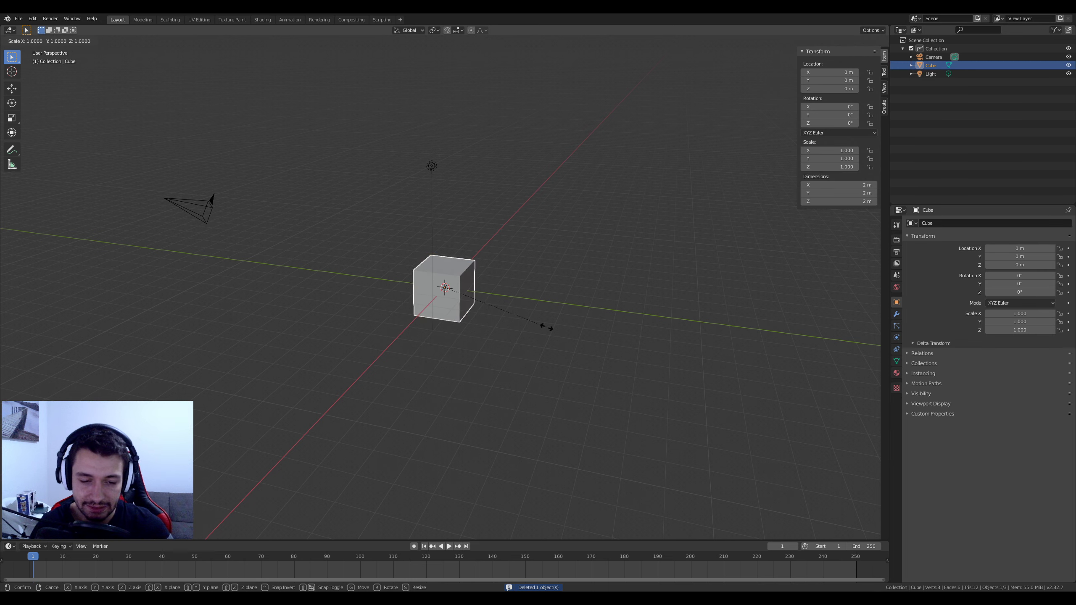
key(x)
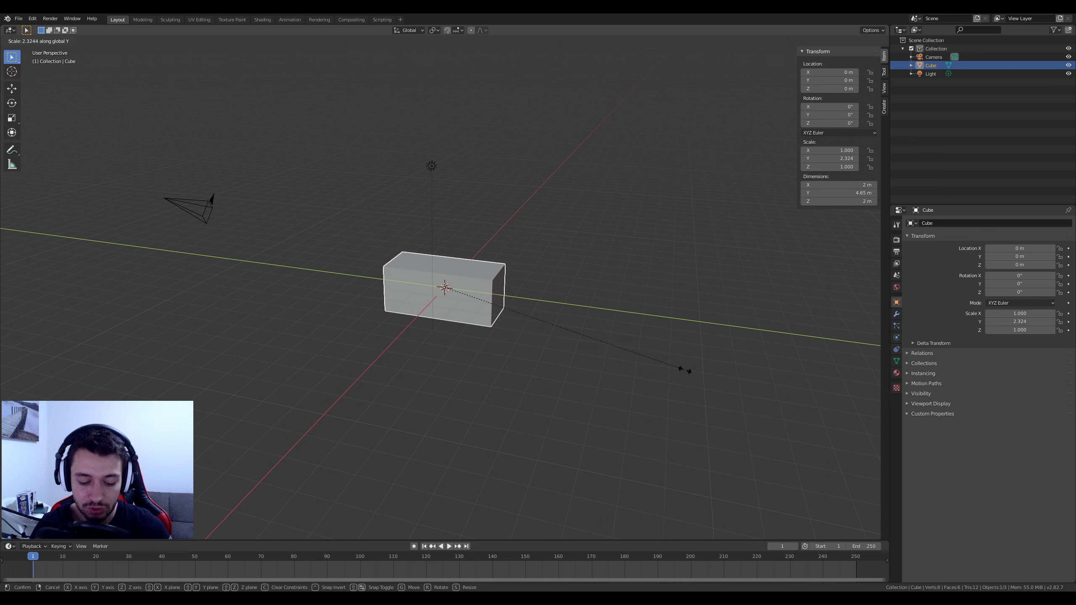
key(z)
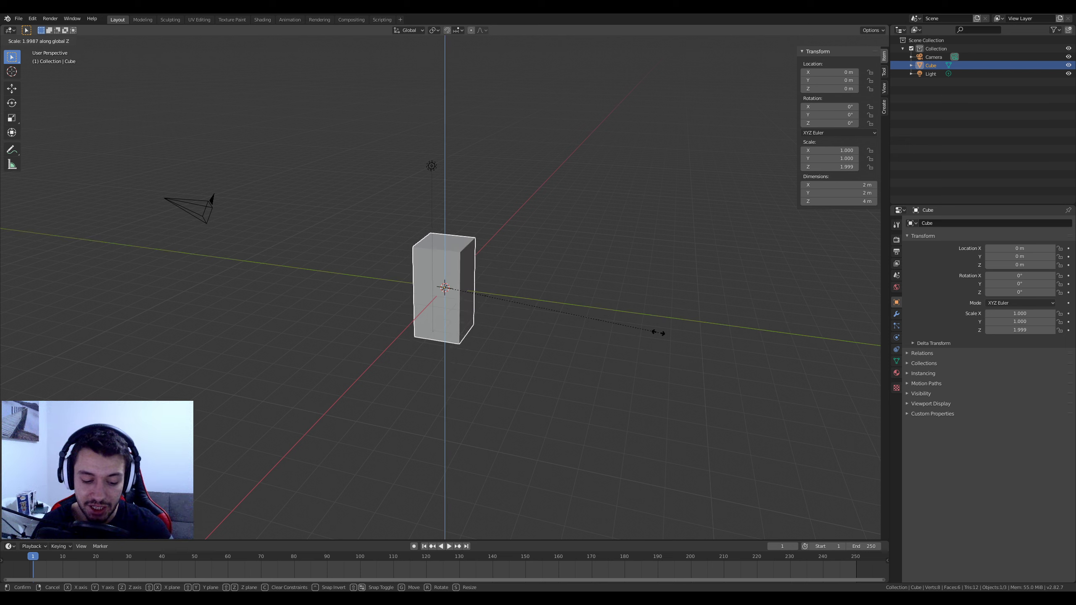
key(shift+z)
key(shift+z)
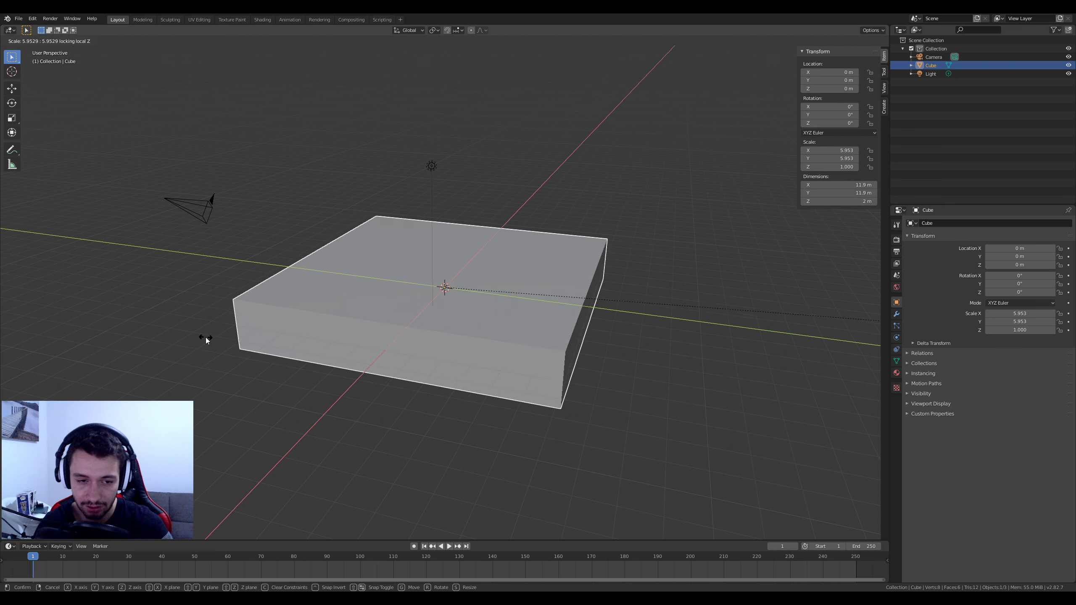
key(Escape)
Try rotating the cube, including about the X axis, and moving it freely, cancelling both transforms
key(r)
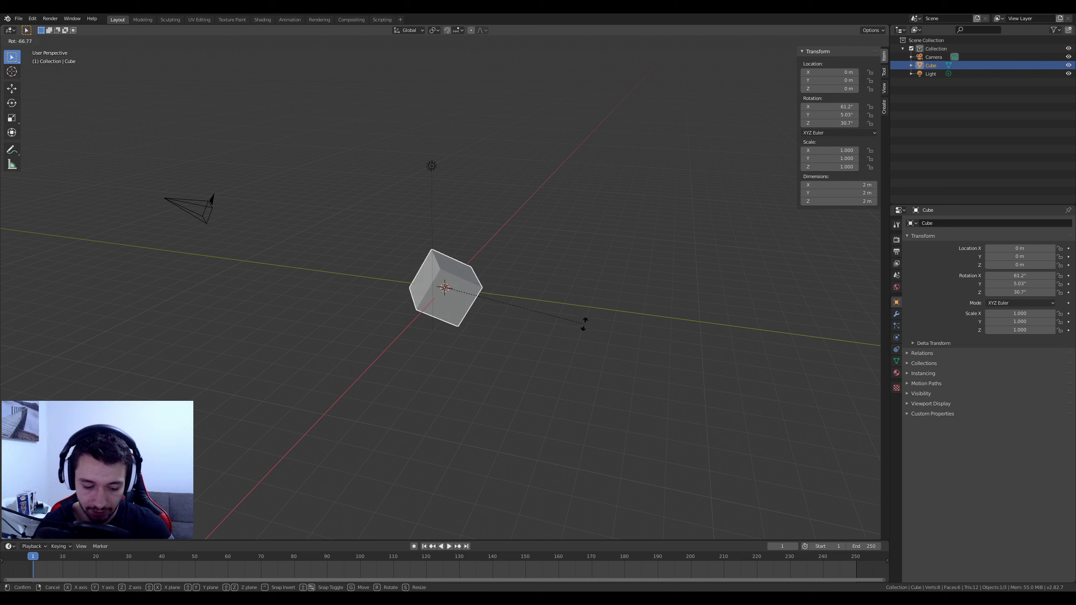
key(x)
key(Escape)
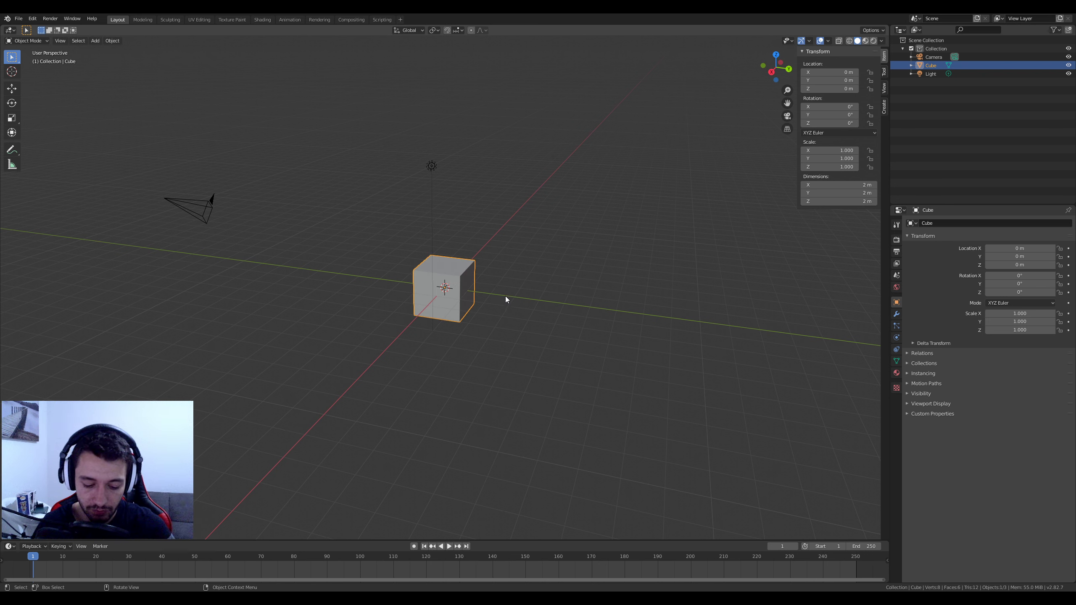
key(g)
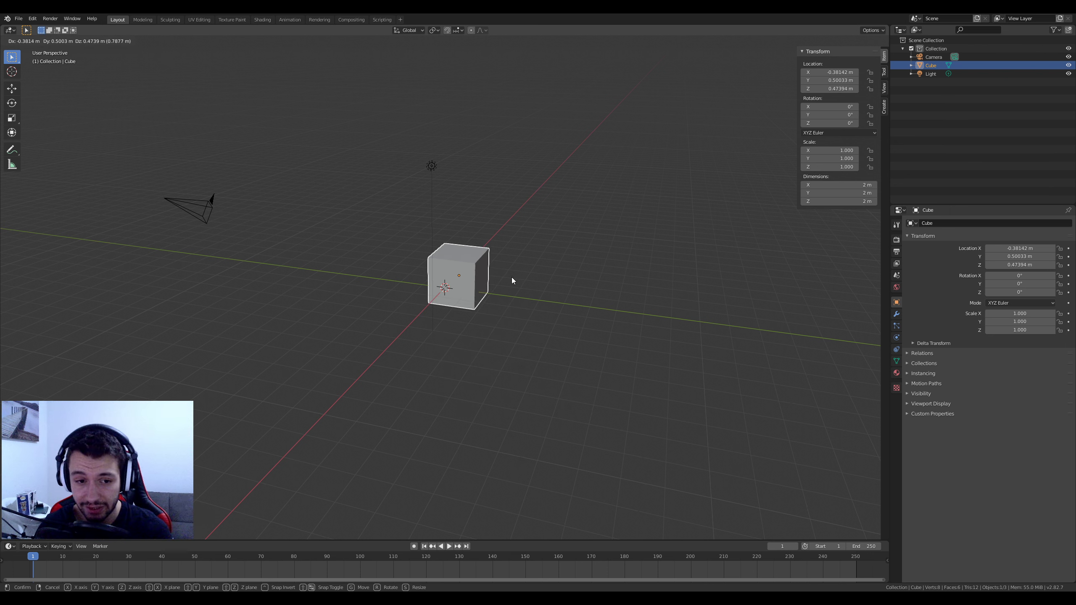
key(Escape)
Scale the cube along the global Y axis only, by a factor of about 2.88
middle_drag(554, 367, 341, 158)
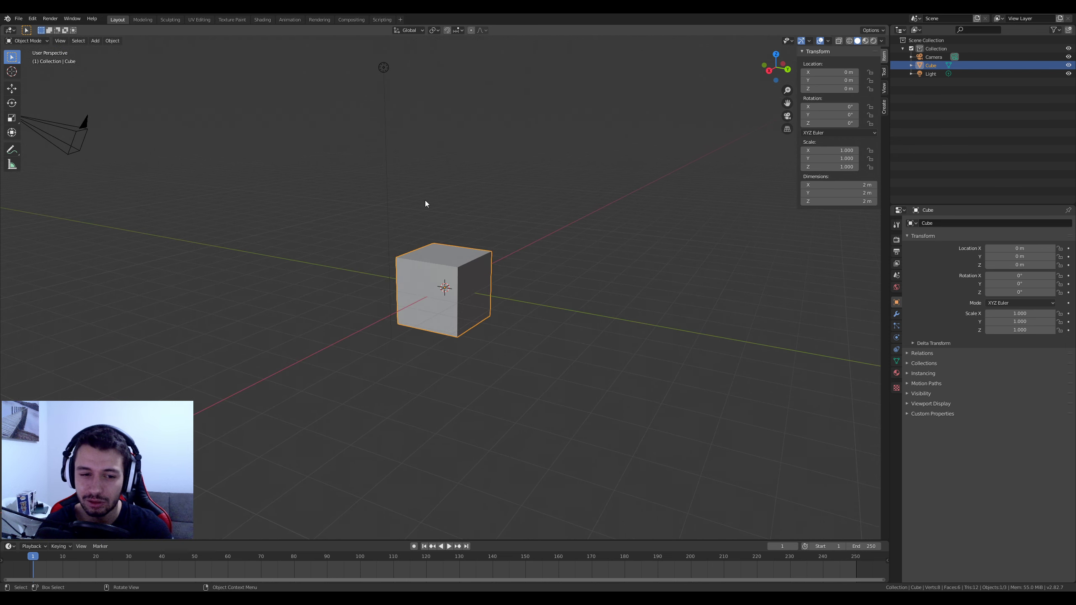
middle_drag(426, 204, 458, 191)
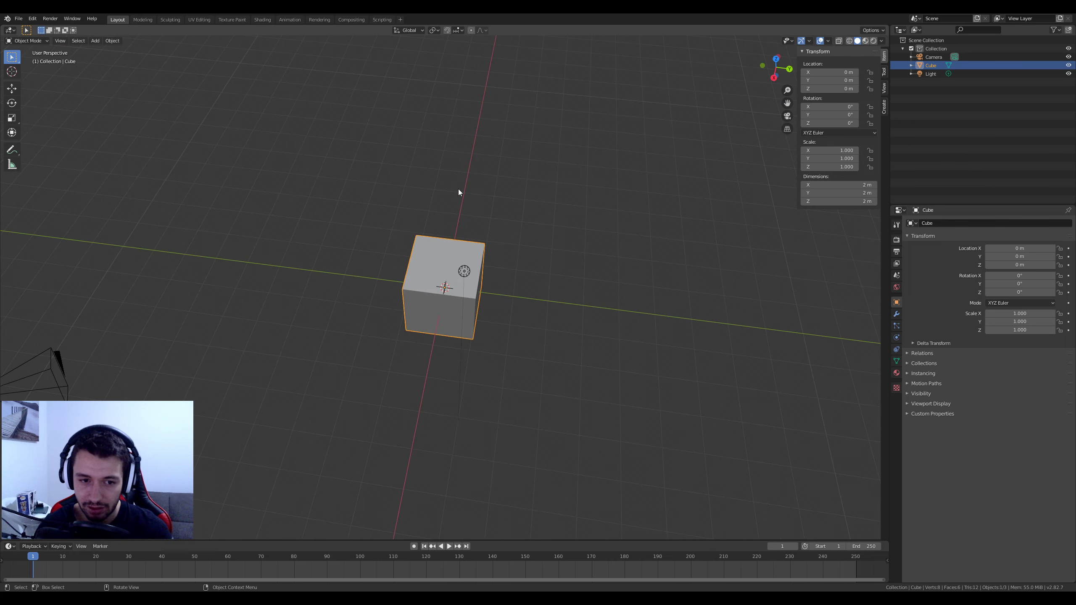
middle_drag(510, 341, 486, 313)
scroll(500, 304, down, 2)
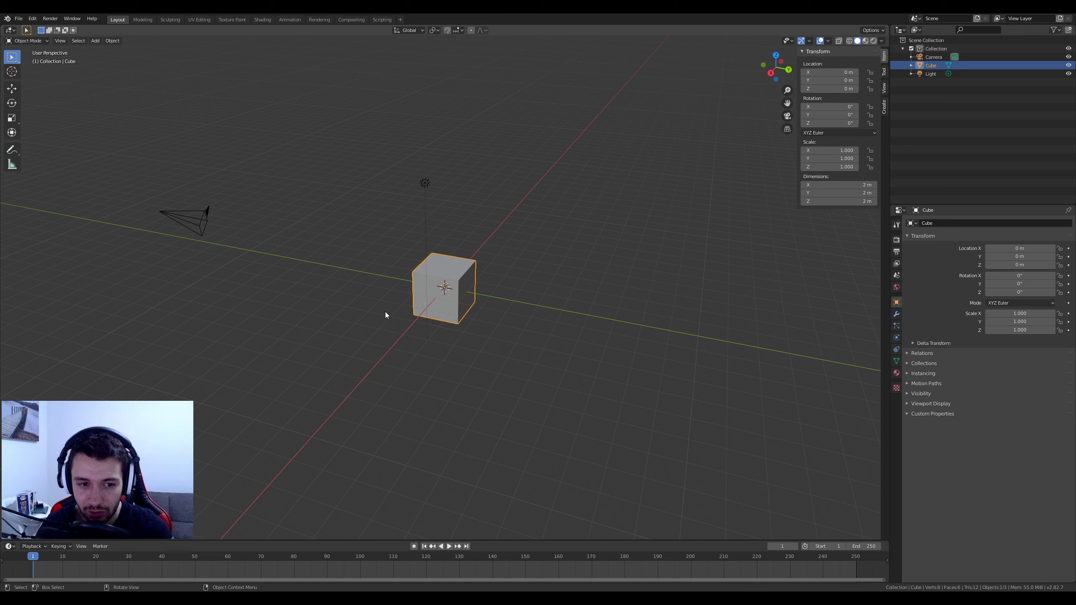
key(s)
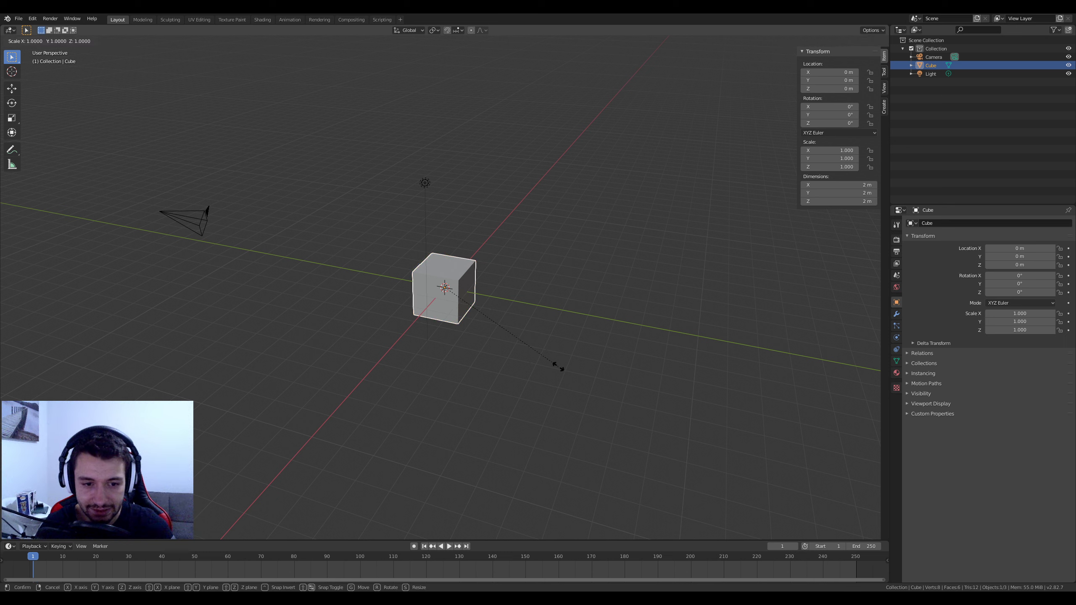
key(x)
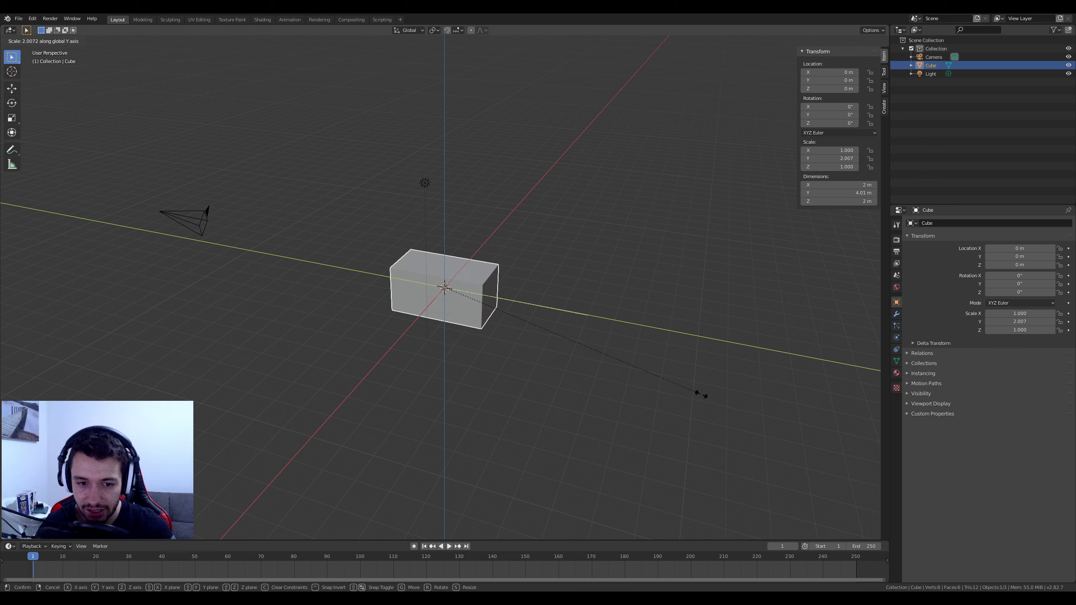
key(y)
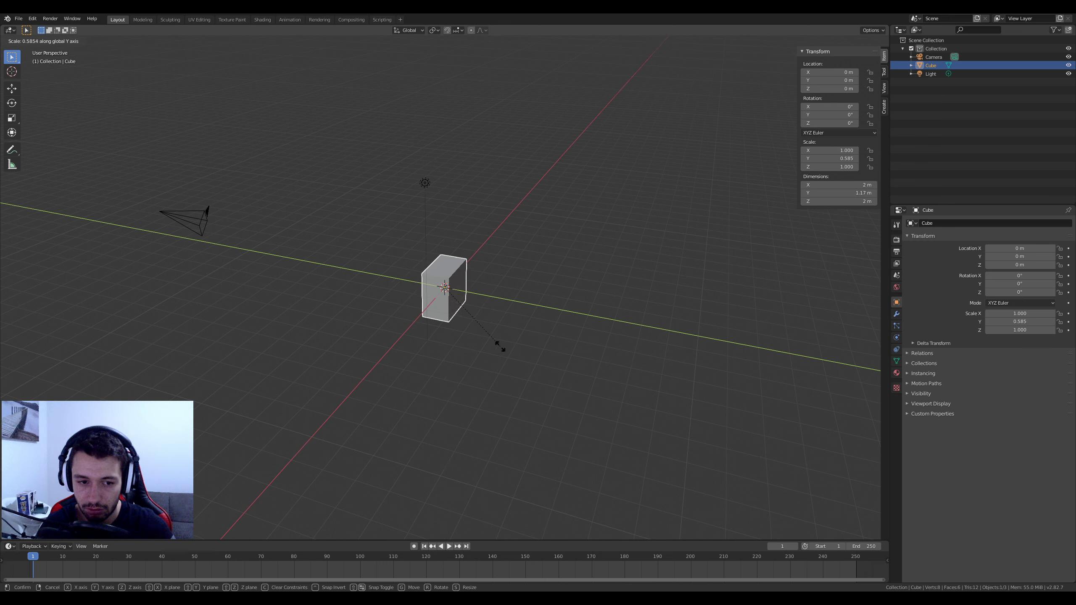
click(831, 388)
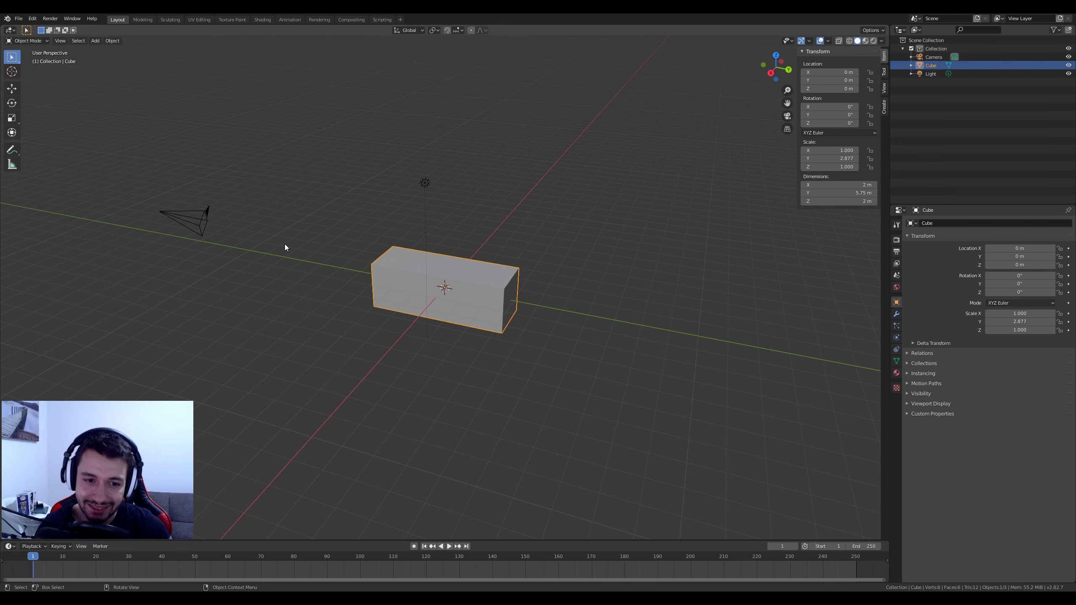
middle_drag(431, 311, 427, 298)
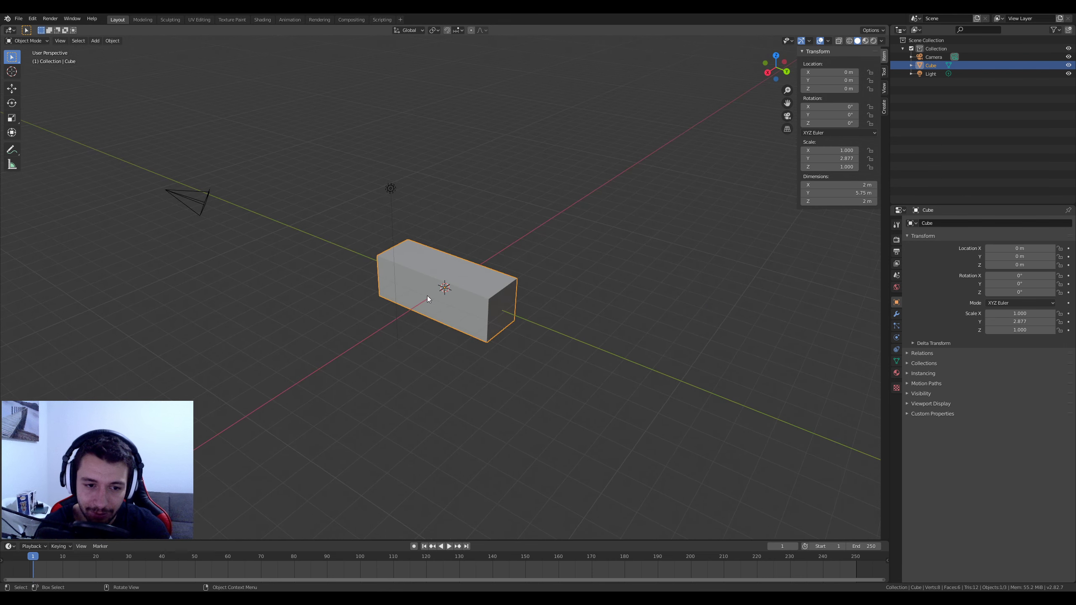